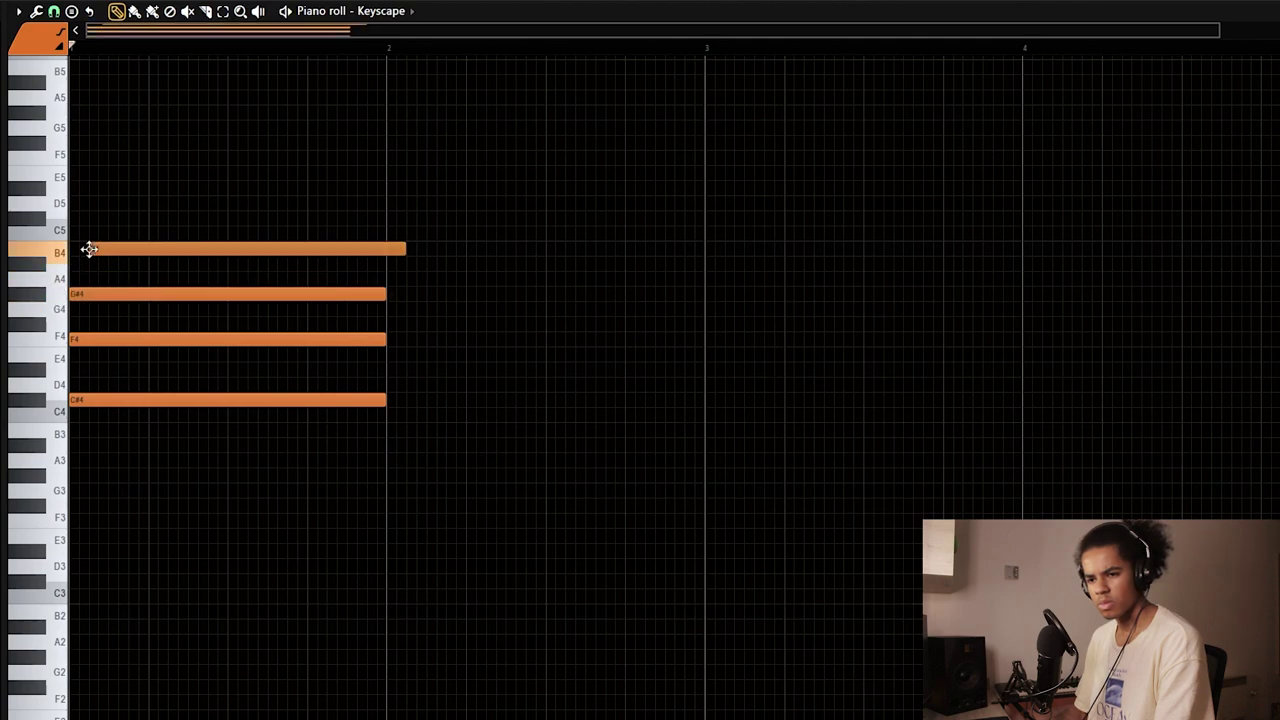
# Complete the two-bar opening chord with C#4, F4, G#4, C5 and F5, and audition it
pyautogui.moveTo(62, 178); pyautogui.dragTo(62, 154)
pyautogui.press('space')
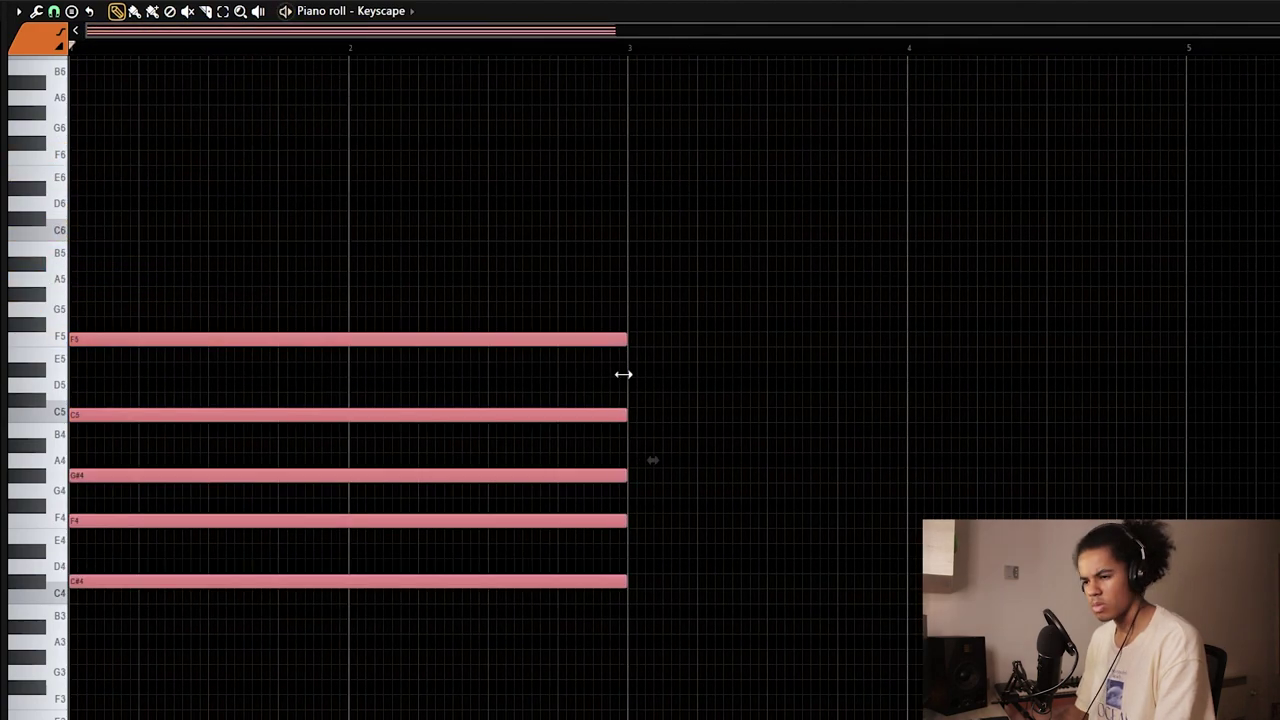
pyautogui.press('space')
# Duplicate the opening chord to bar 3 and shorten the copy to one bar, ending at bar 4
pyautogui.hotkey('ctrl', 'd')
pyautogui.scroll(-2, 637, 54)
pyautogui.moveTo(572, 228); pyautogui.dragTo(254, 697)
pyautogui.hotkey('ctrl', 'b')
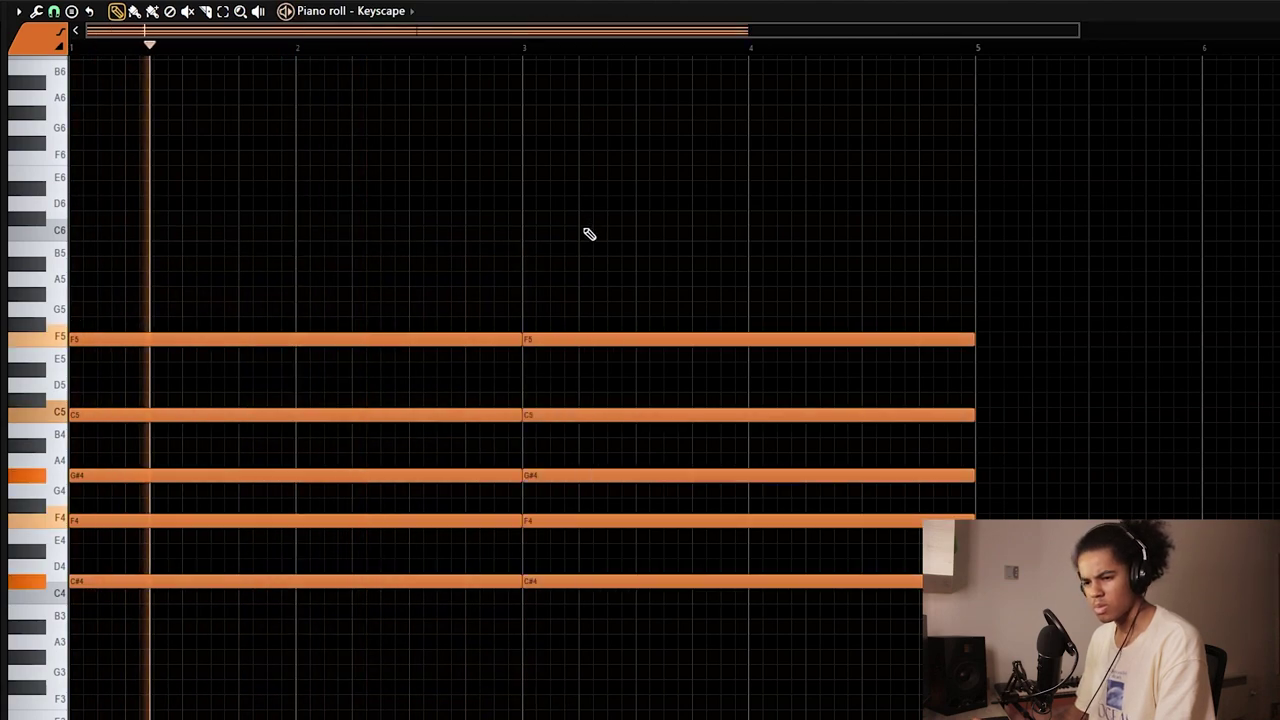
pyautogui.moveTo(583, 237); pyautogui.dragTo(851, 700)
pyautogui.moveTo(971, 336); pyautogui.dragTo(748, 338)
pyautogui.hotkey('ctrl', 'd')
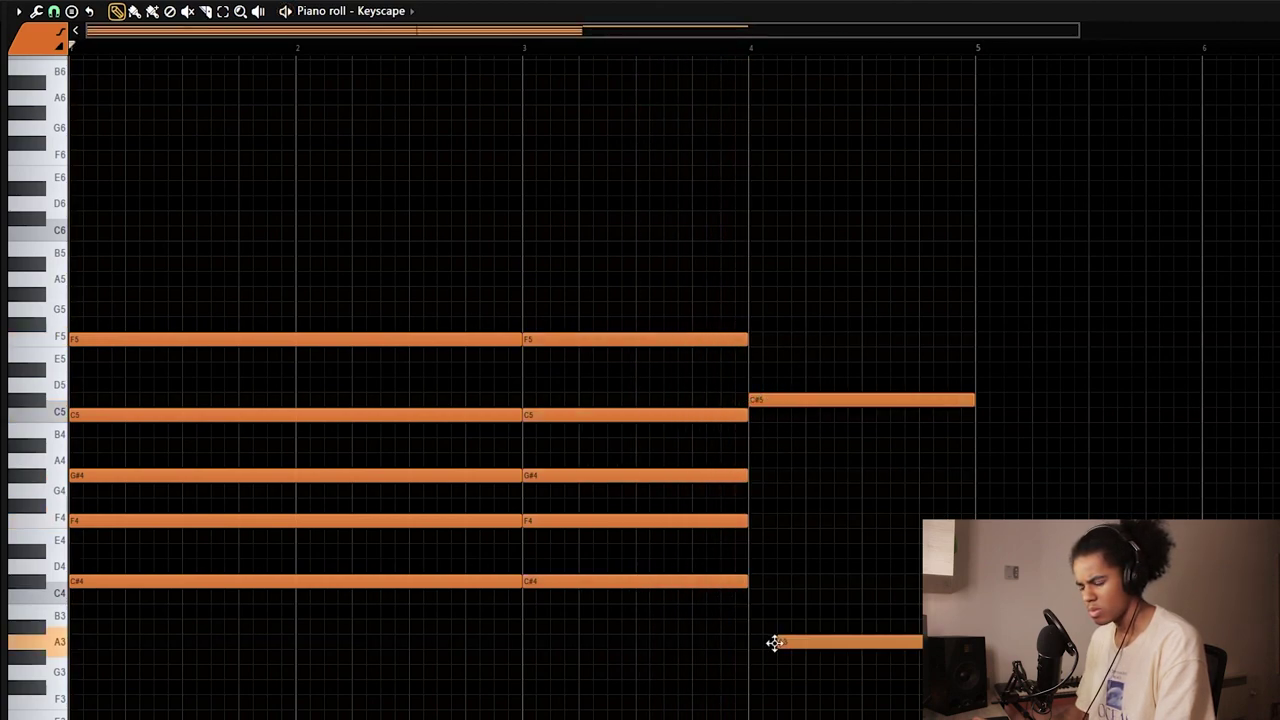
# Build a one-bar chord at bar 4 with A#3, C#4, F4, G#4, A#4 and C#5, and audition it
pyautogui.moveTo(834, 647); pyautogui.dragTo(834, 634)
pyautogui.scroll(-2, 814, 49)
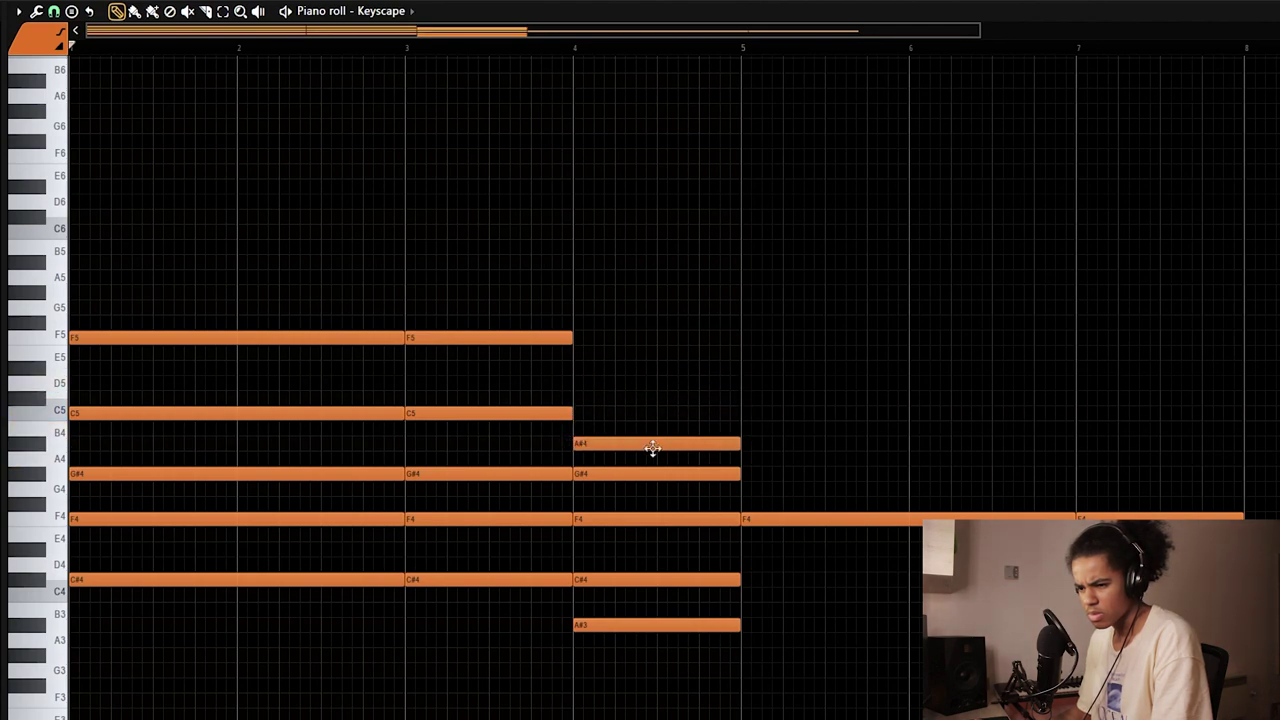
pyautogui.press('space')
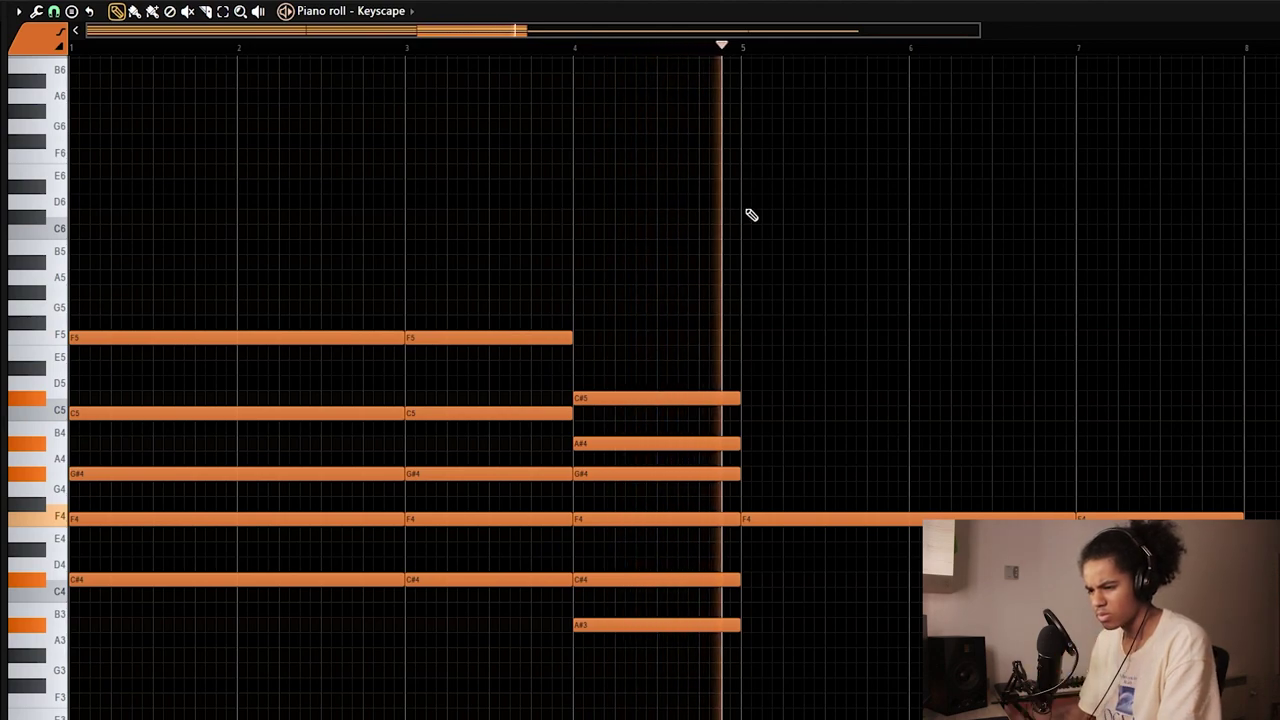
# Stack G#4, C5 and F5 over the F4 notes at bars 5 and 7, topping the bar 7 chord with G5
pyautogui.moveTo(740, 470); pyautogui.dragTo(745, 406)
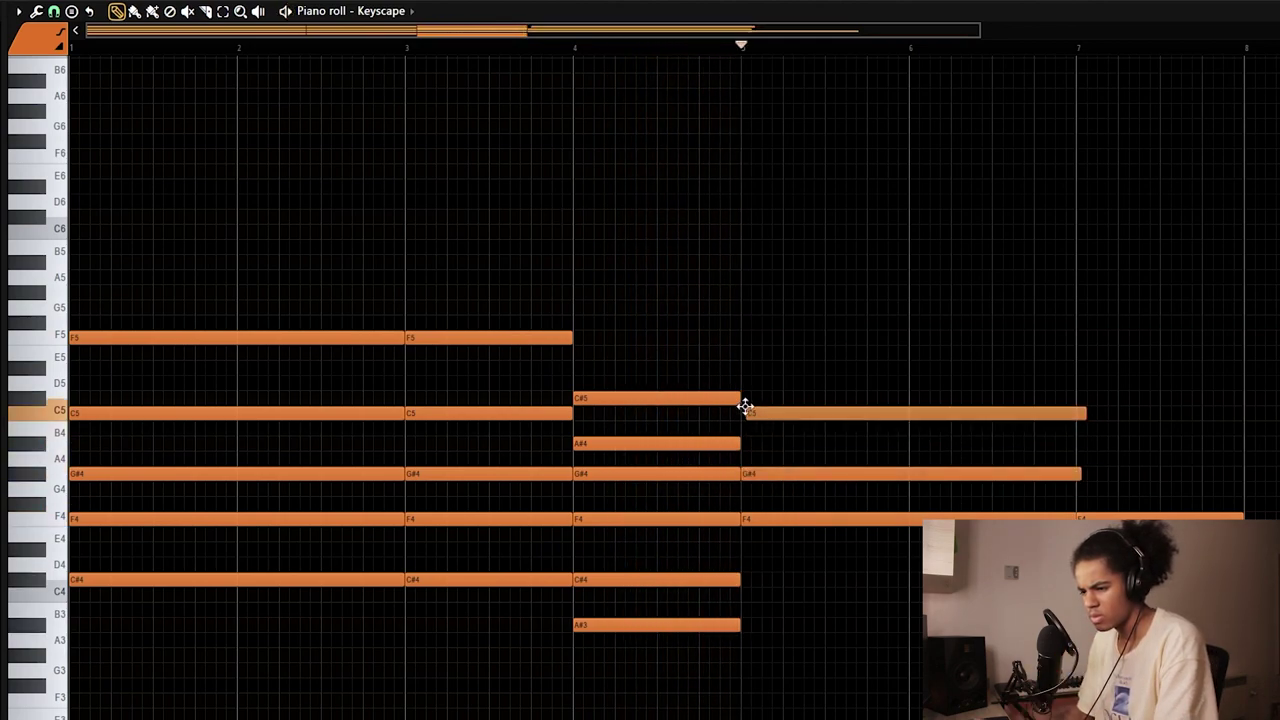
pyautogui.moveTo(738, 342); pyautogui.dragTo(666, 574)
pyautogui.press('space')
pyautogui.scroll(-3, 803, 49)
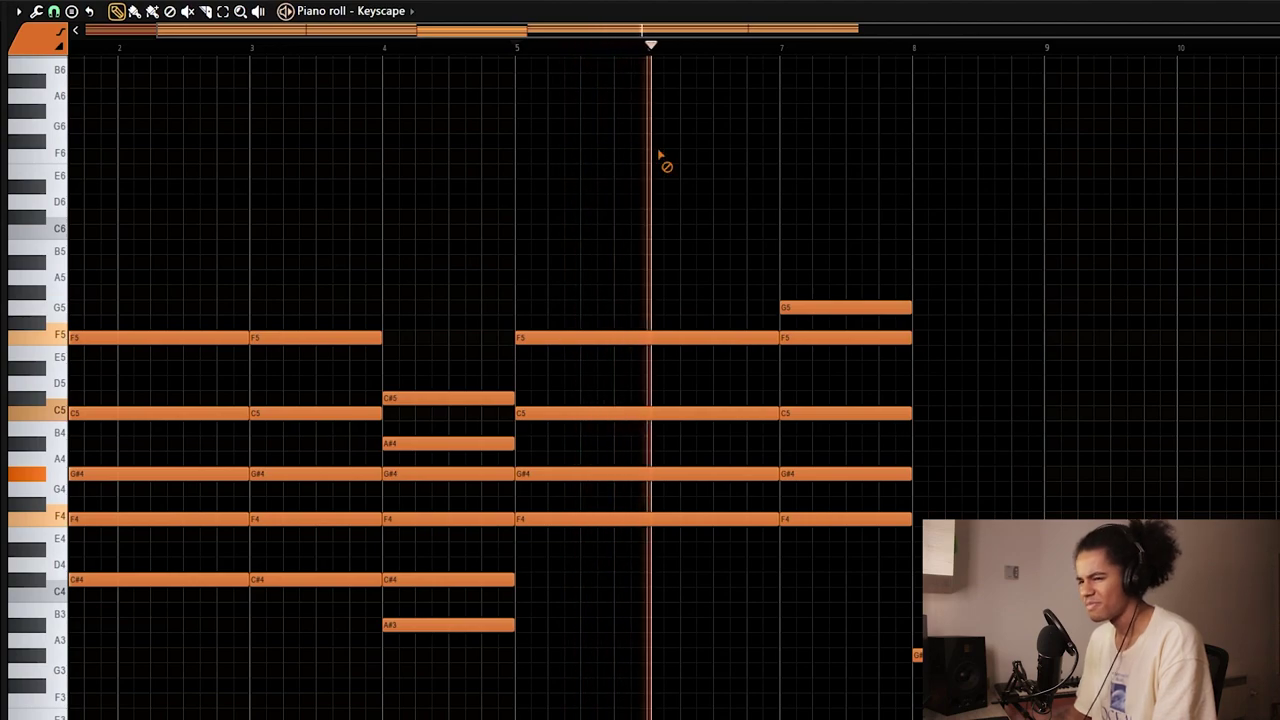
pyautogui.scroll(-1, 706, 49)
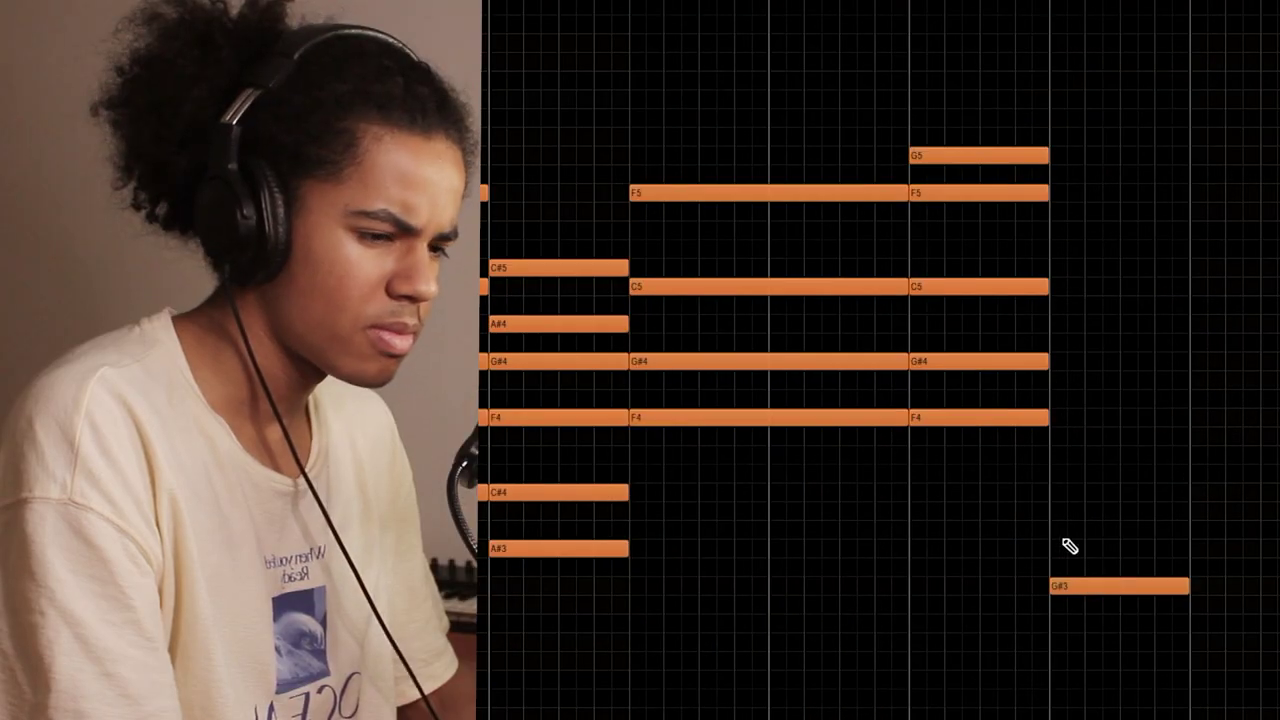
# Build the one-bar chord at bar 8 by adding C4, F4, G#4 and C5 over the G#3, and audition it
pyautogui.click(907, 596)
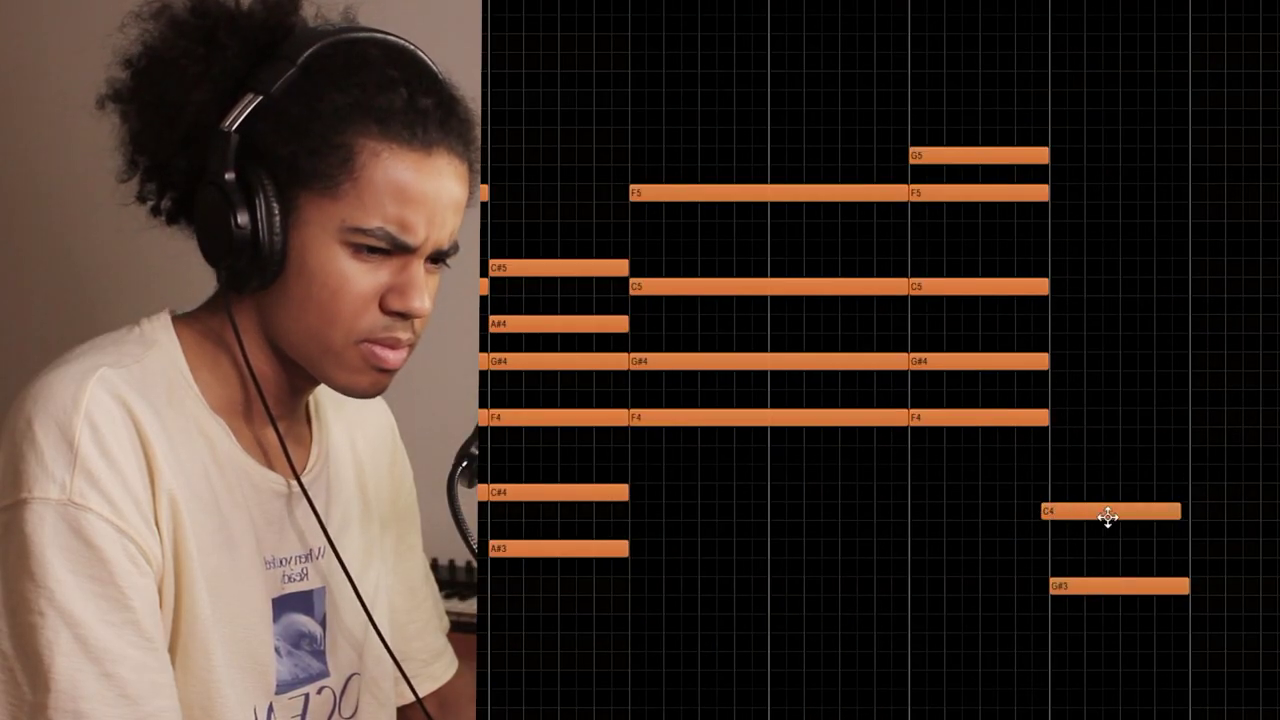
pyautogui.click(1053, 418)
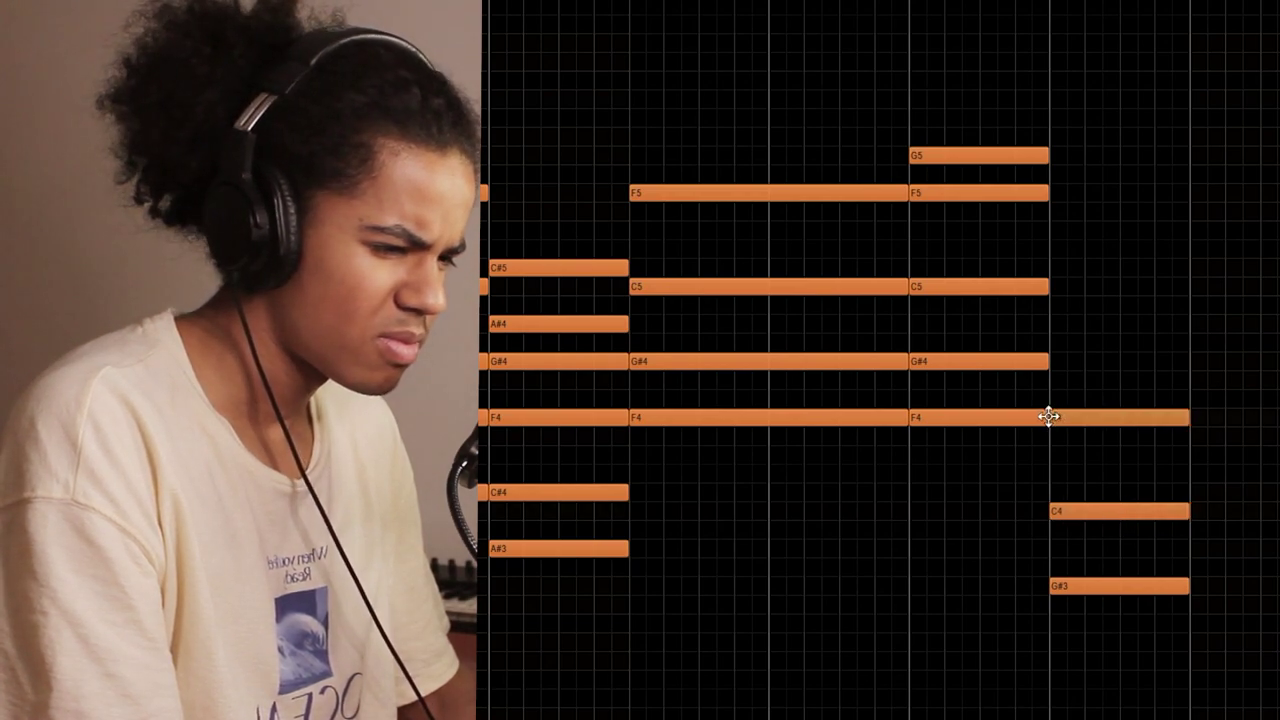
pyautogui.click(1051, 342)
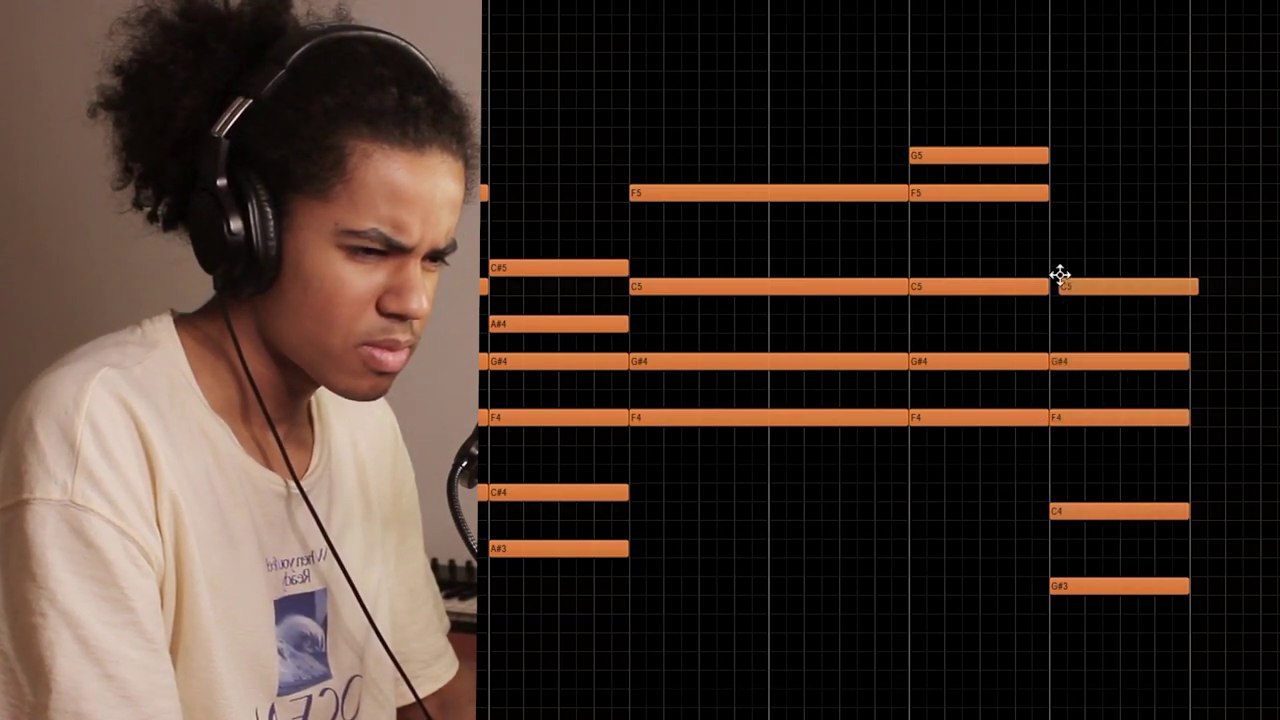
pyautogui.moveTo(1054, 271); pyautogui.dragTo(1060, 284)
pyautogui.press('space')
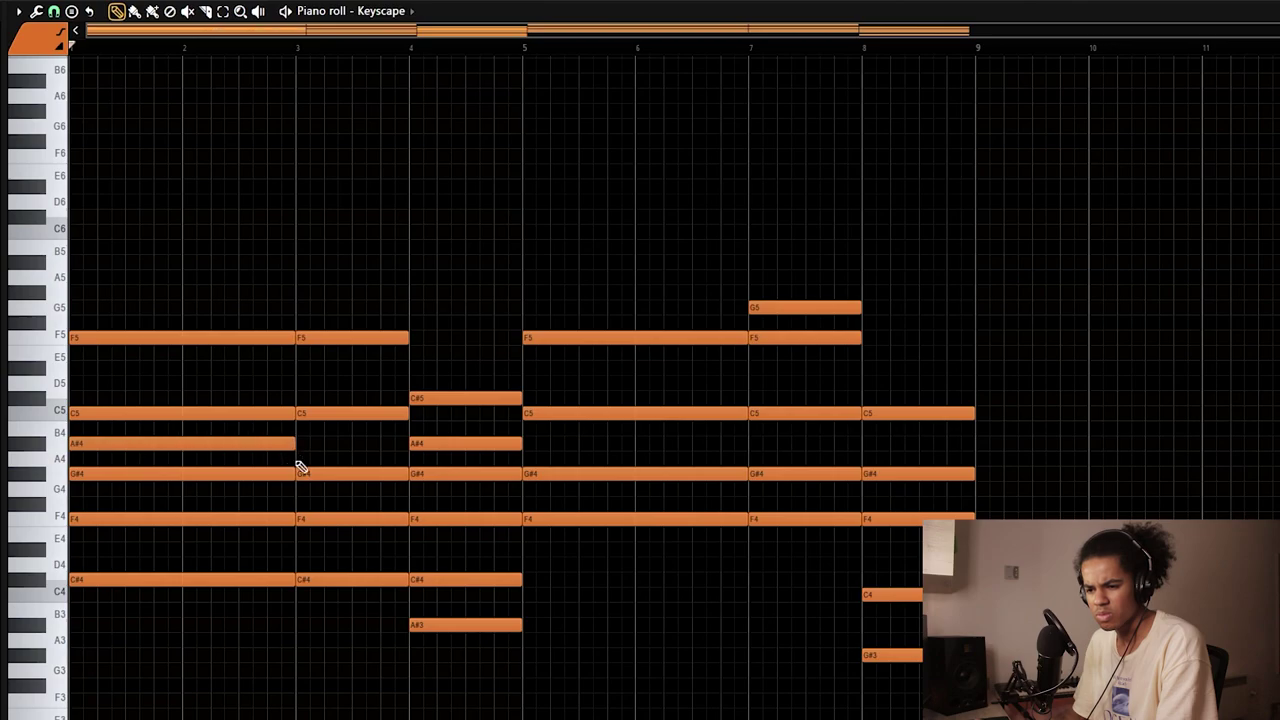
# Add an A#4 note to the bar 3 chord, ending at bar 4
pyautogui.press('space')
pyautogui.moveTo(386, 444); pyautogui.dragTo(412, 444)
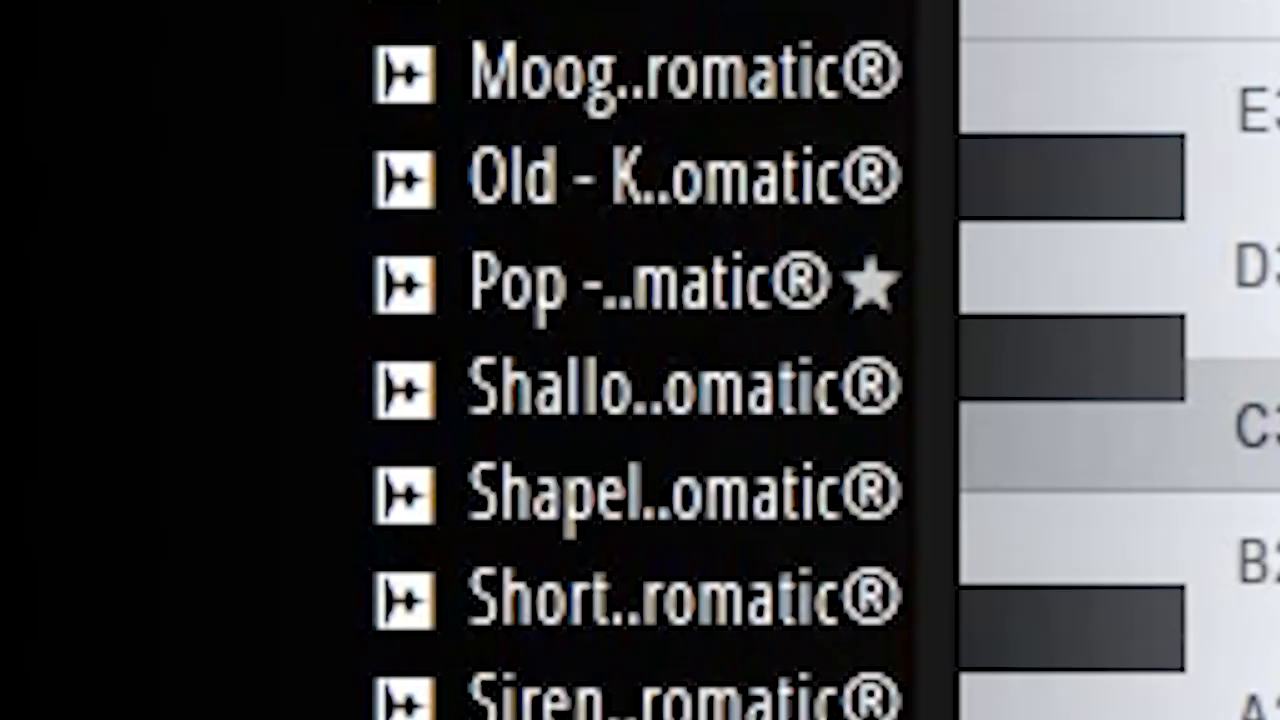
# Browse and preview the 91V_RV 140 BPM vocal loops in the sample library
pyautogui.moveTo(580, 212); pyautogui.dragTo(614, 320)
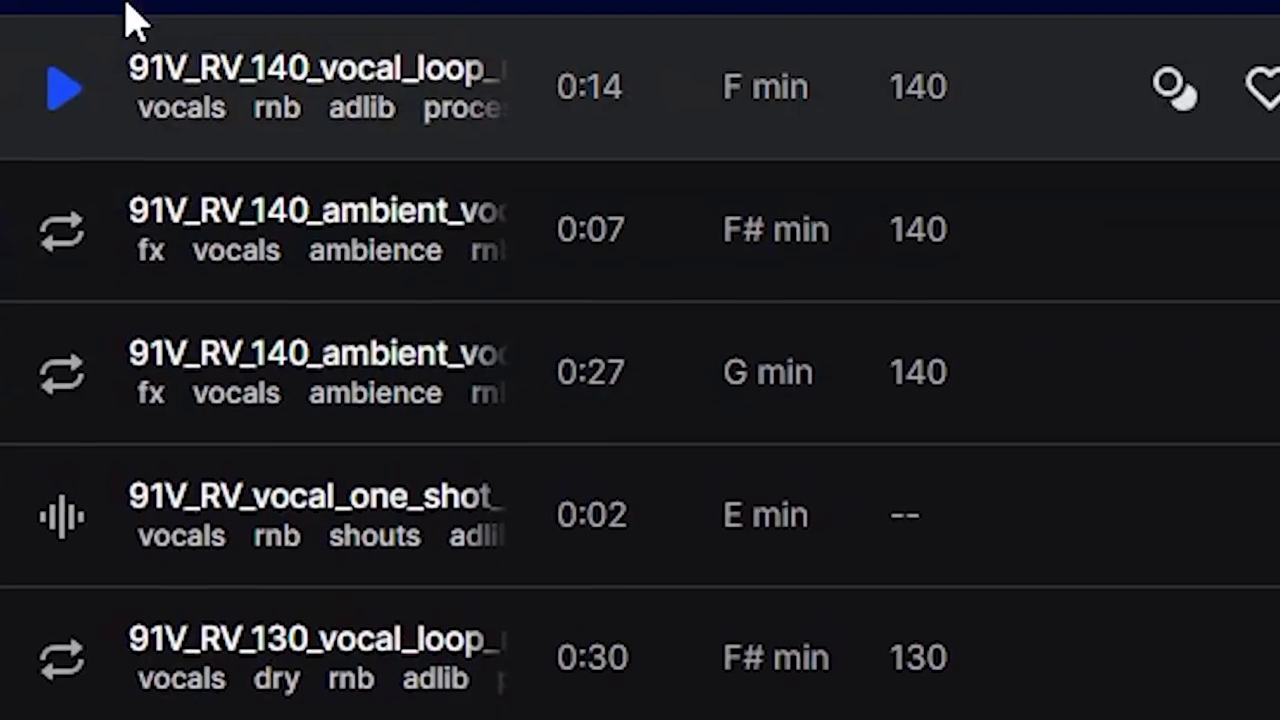
pyautogui.click(143, 23)
pyautogui.click(1228, 42)
pyautogui.click(1270, 92)
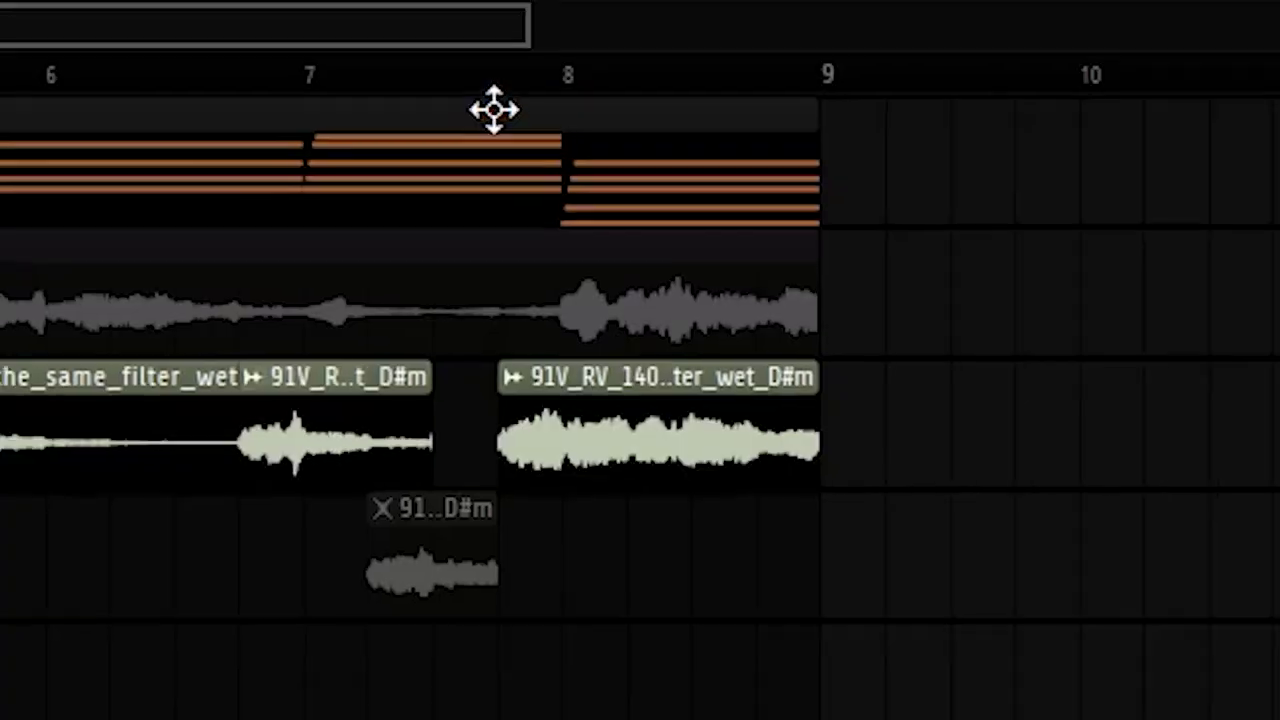
# Try the muted vocal slice at bar 8 on Track 3, audition it and delete it
pyautogui.scroll(3, 912, 90)
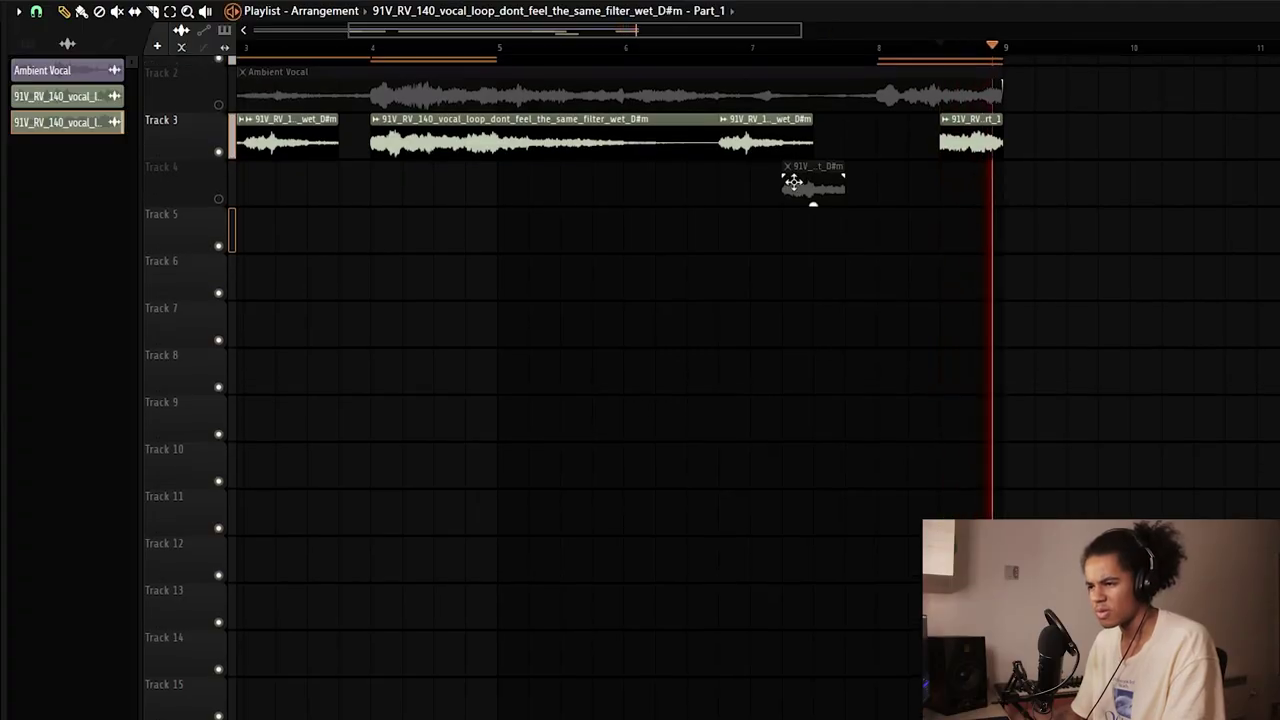
pyautogui.moveTo(813, 188); pyautogui.dragTo(929, 107)
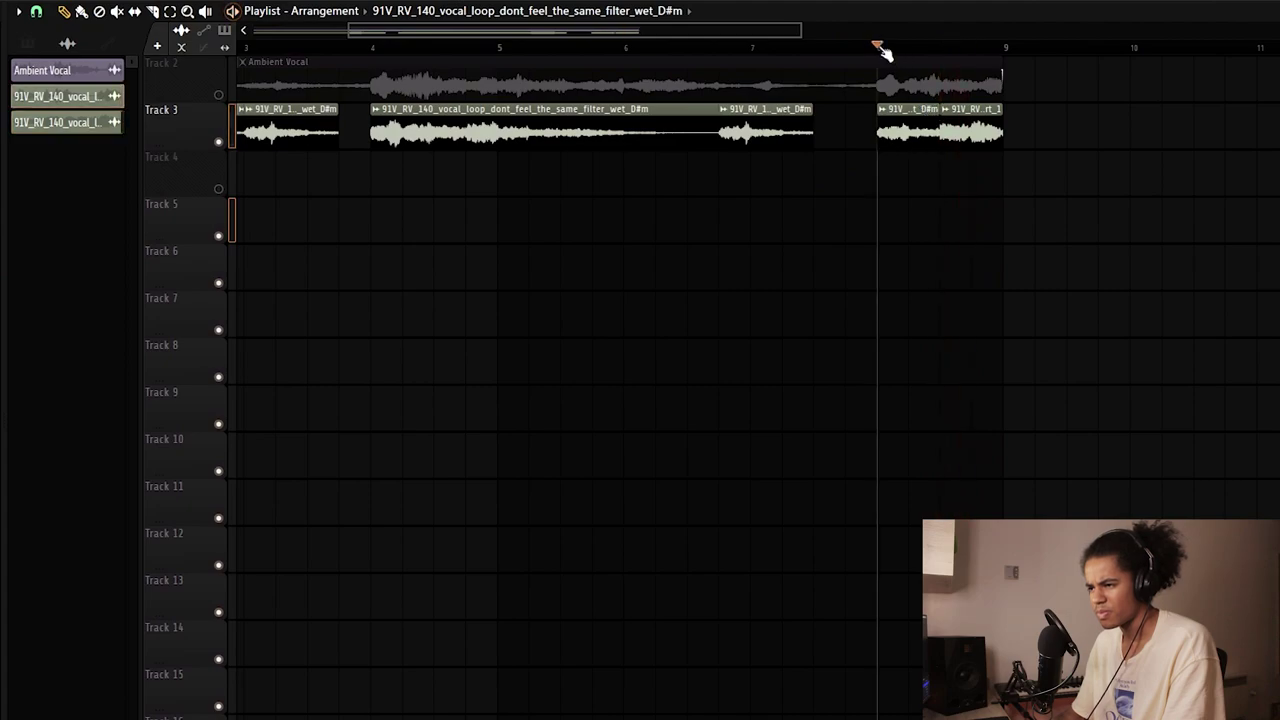
pyautogui.scroll(1, 875, 65)
pyautogui.rightClick(893, 172)
pyautogui.click(878, 48)
pyautogui.scroll(-3, 880, 50)
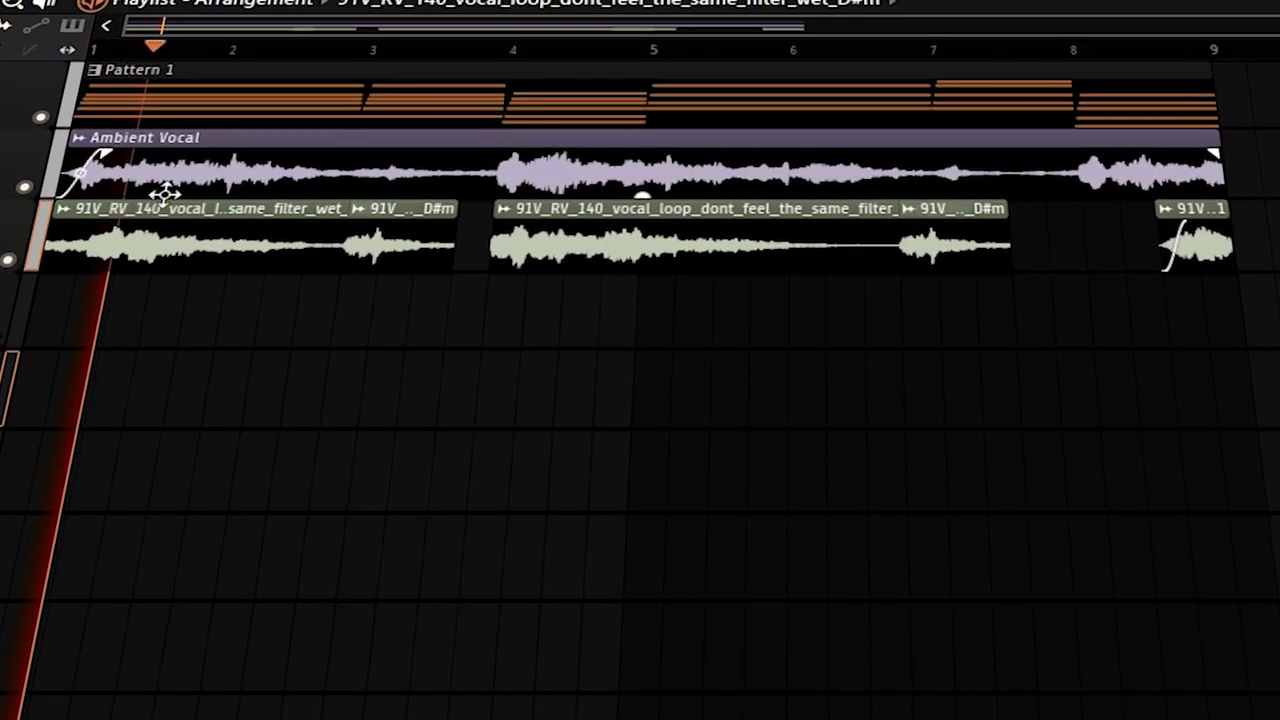
# Inspect the Ambient Vocal clip's channel settings
pyautogui.doubleClick(295, 140)
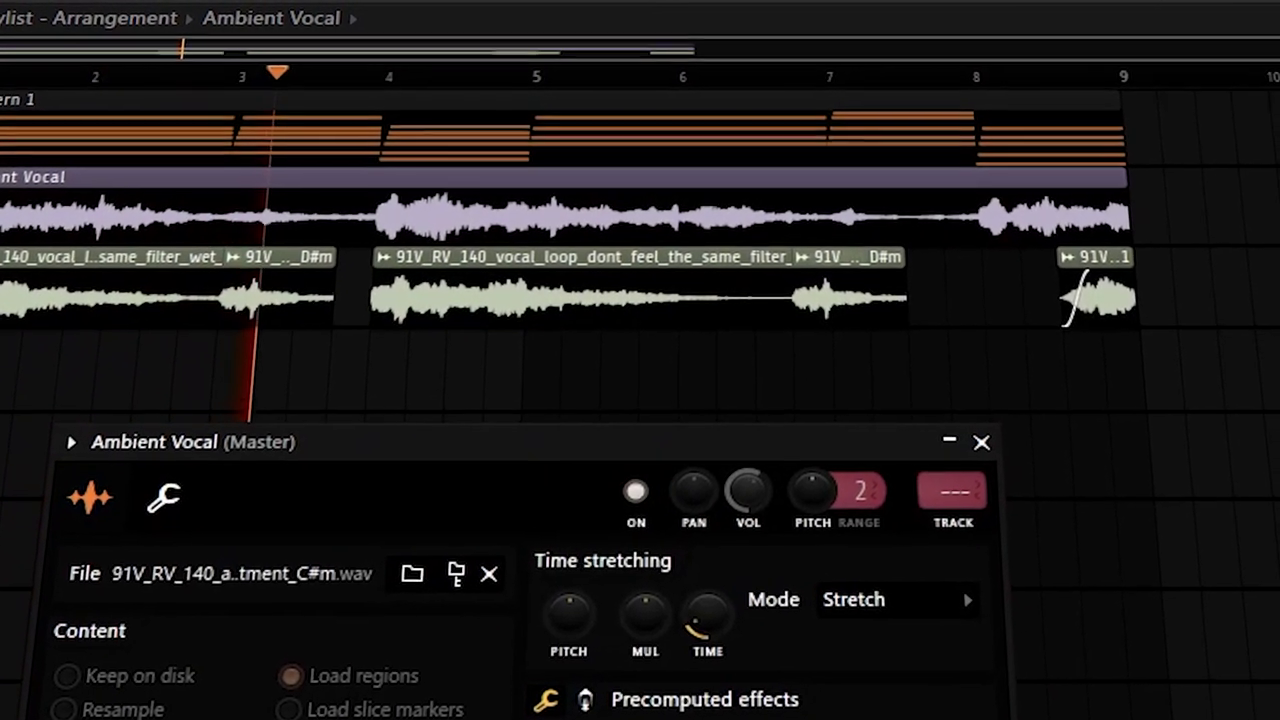
pyautogui.press('Escape')
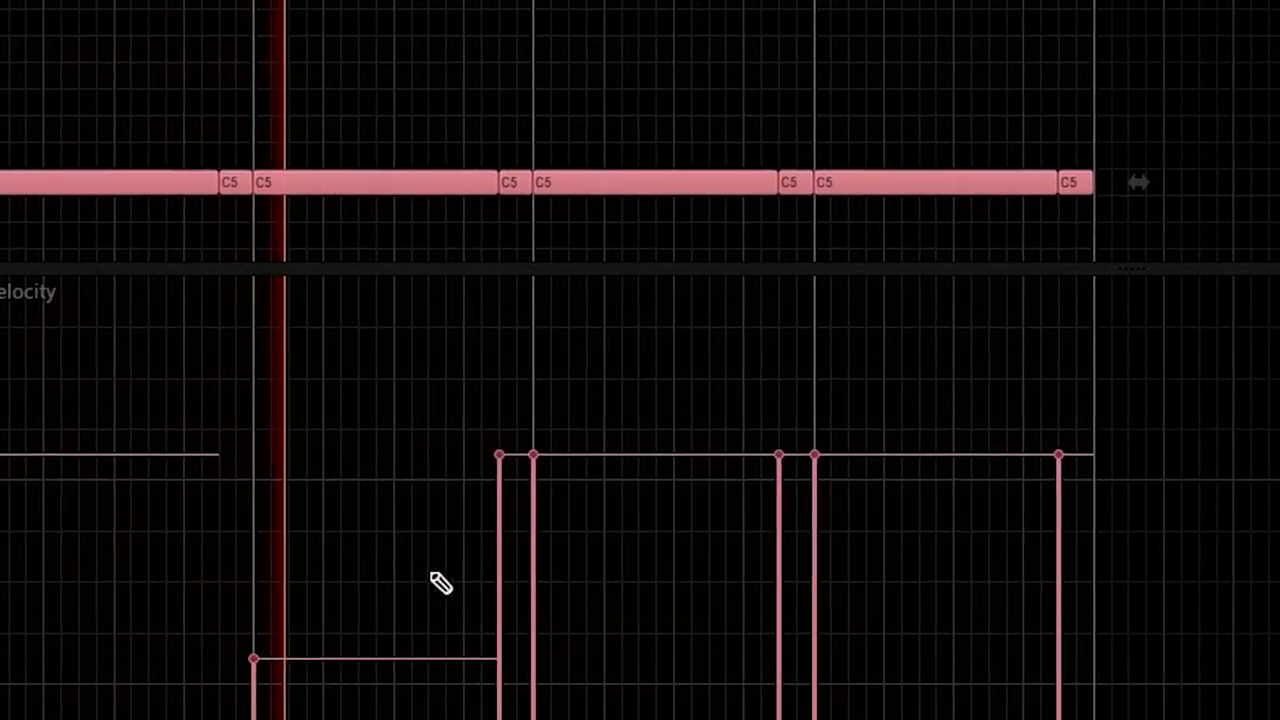
# Vary the velocities of the repeated C5 notes in the piano roll
pyautogui.click(499, 719)
pyautogui.click(533, 607)
pyautogui.click(779, 714)
pyautogui.moveTo(584, 670)
pyautogui.mouseDown()
pyautogui.moveTo(623, 556)
pyautogui.moveTo(637, 570)
pyautogui.mouseUp()
pyautogui.click(602, 703)
pyautogui.click(697, 686)
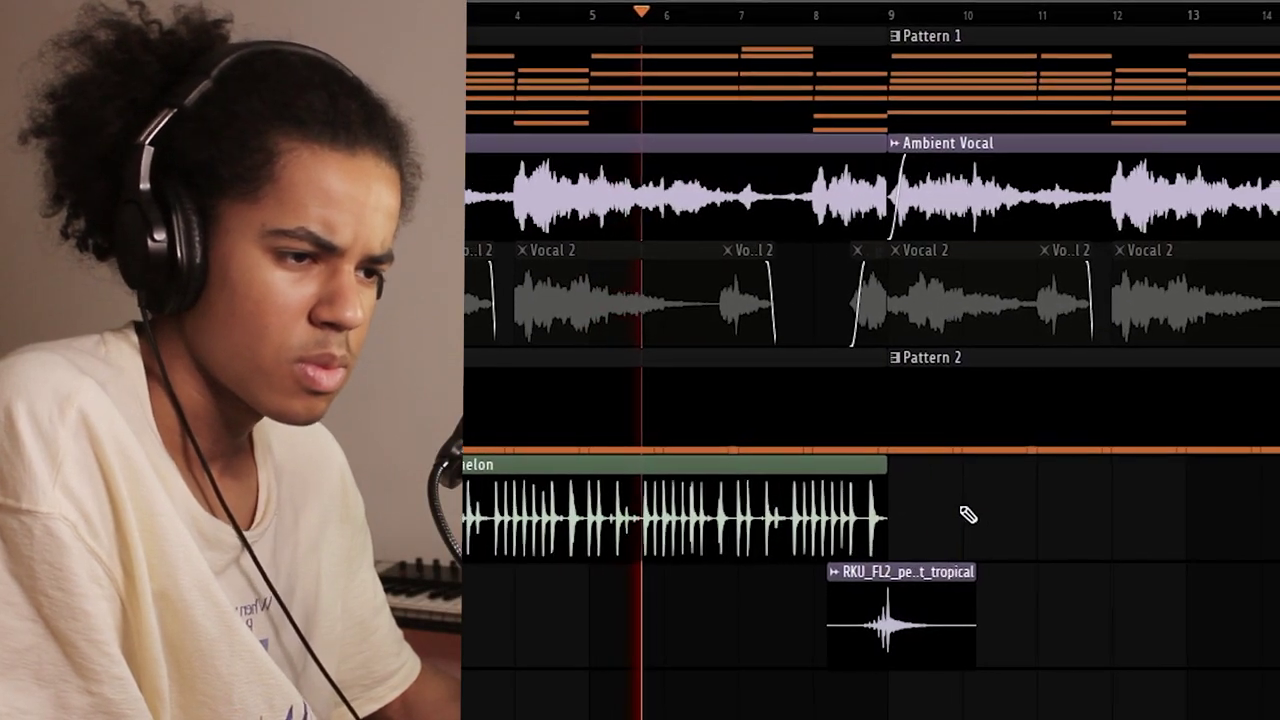
# Repeat the SO_TA_100_perc_loop_melon clip from bar 9 and check its channel settings
pyautogui.moveTo(384, 530); pyautogui.dragTo(955, 536)
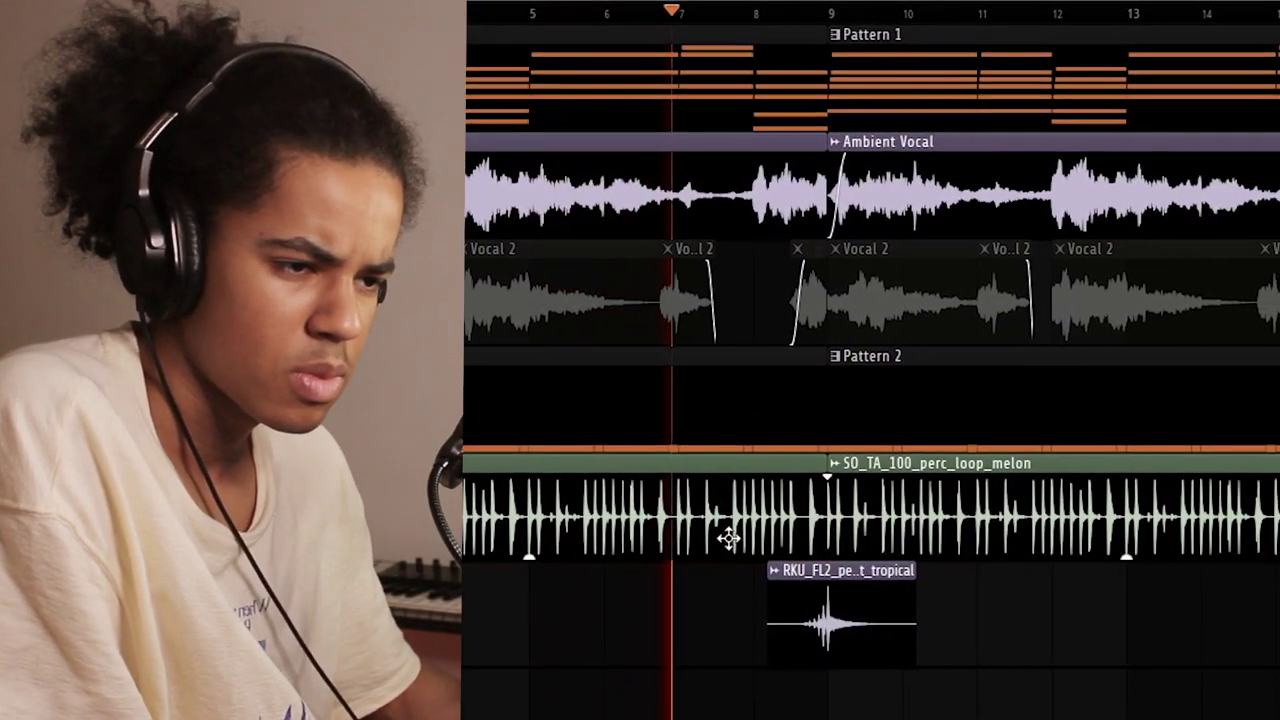
pyautogui.doubleClick(728, 538)
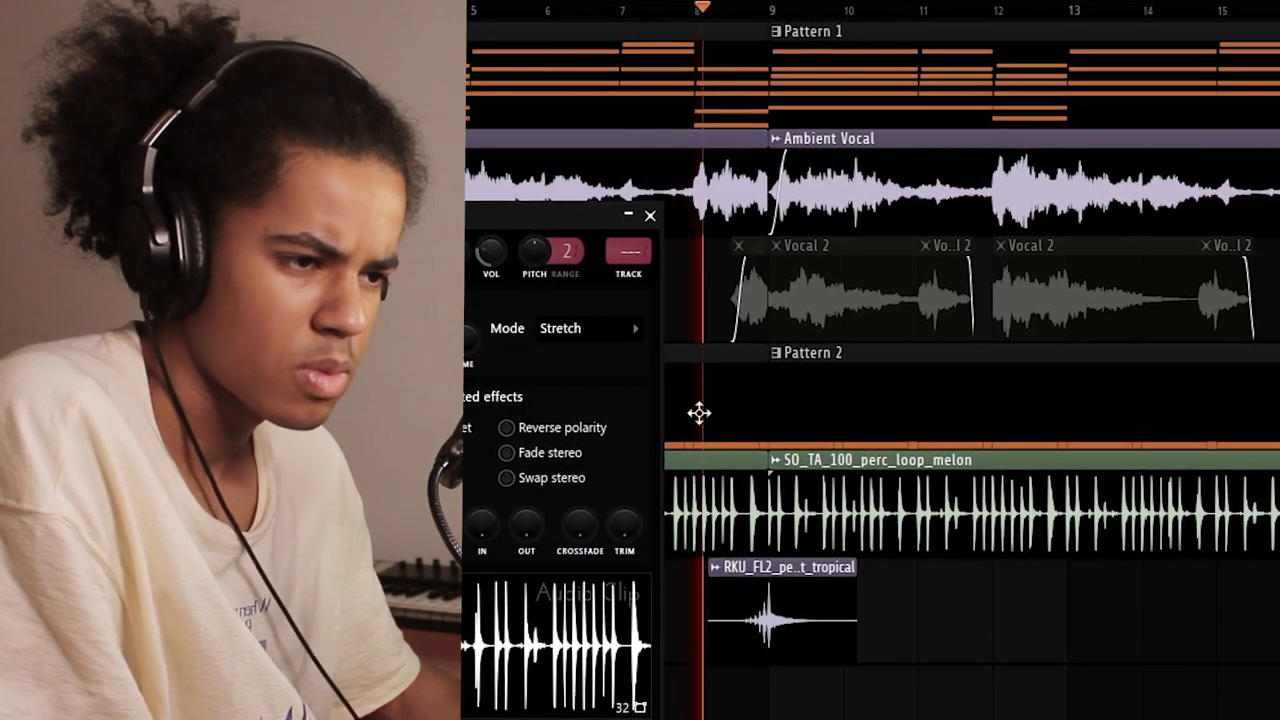
pyautogui.press('Escape')
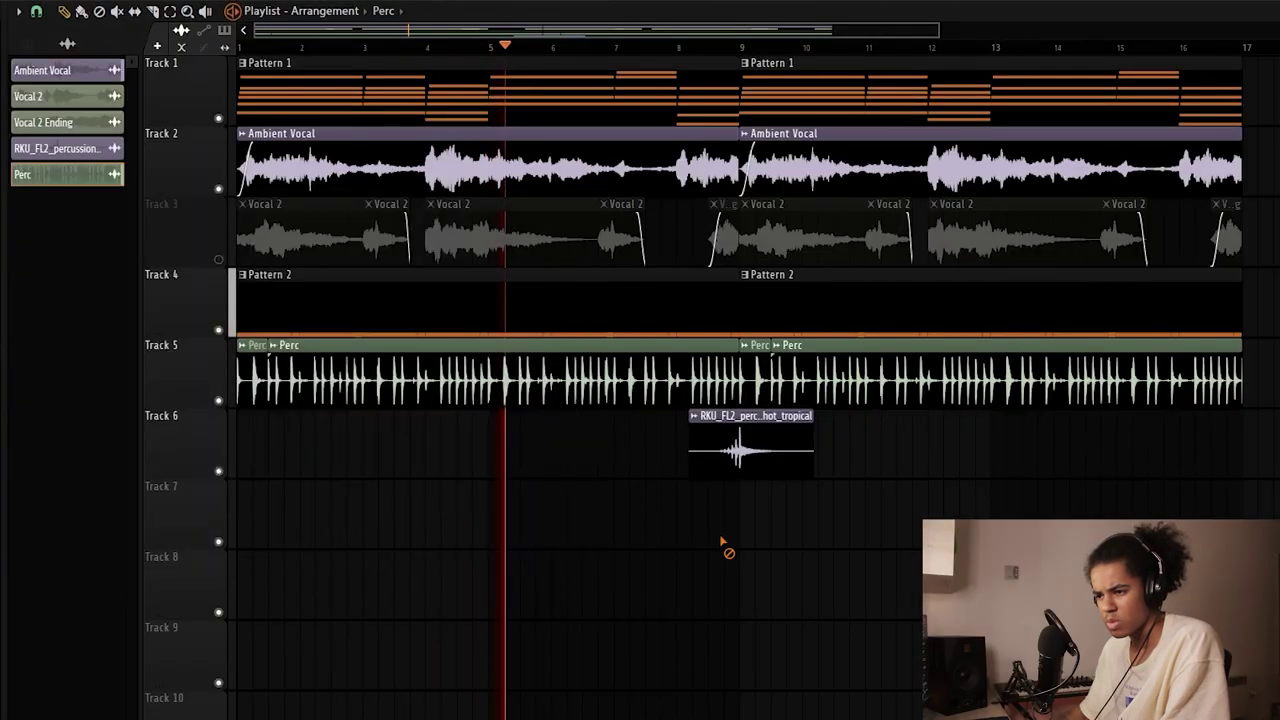
# Slice the Perc loop on Track 5 and remove the part from about a quarter to halfway through bar 5
pyautogui.scroll(-5, 608, 51)
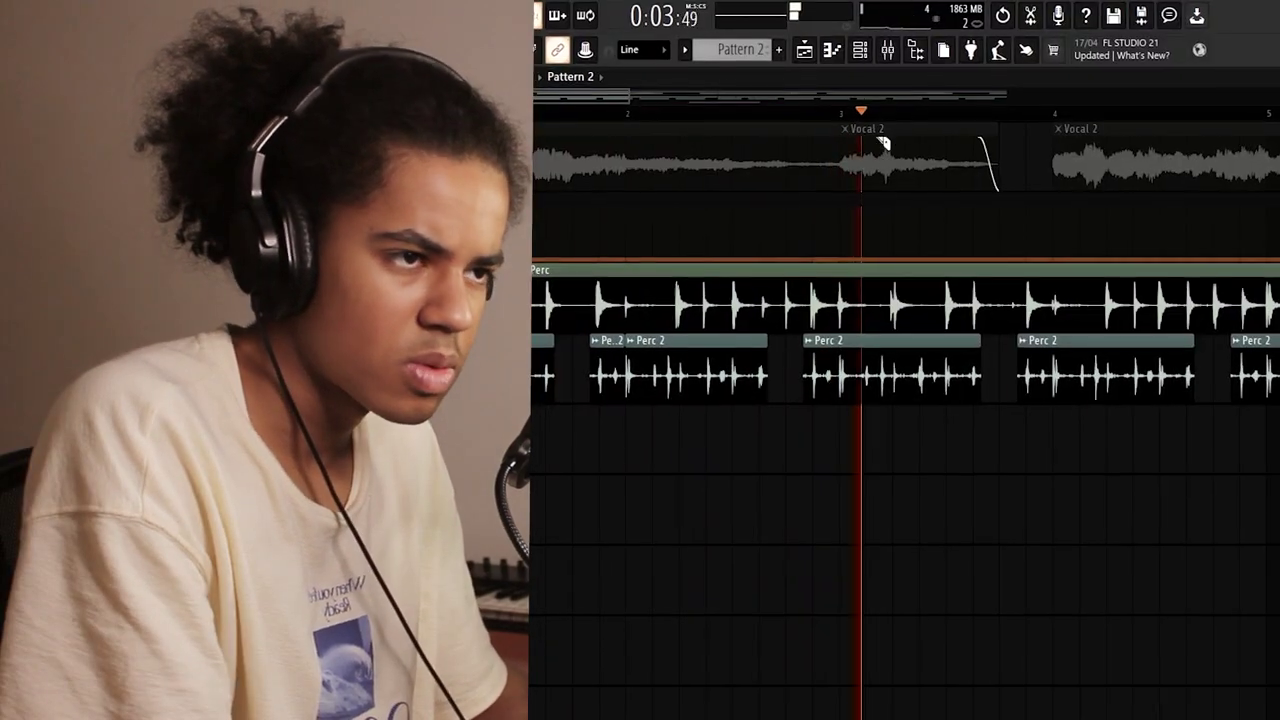
pyautogui.scroll(2, 1000, 290)
pyautogui.scroll(-1, 1085, 117)
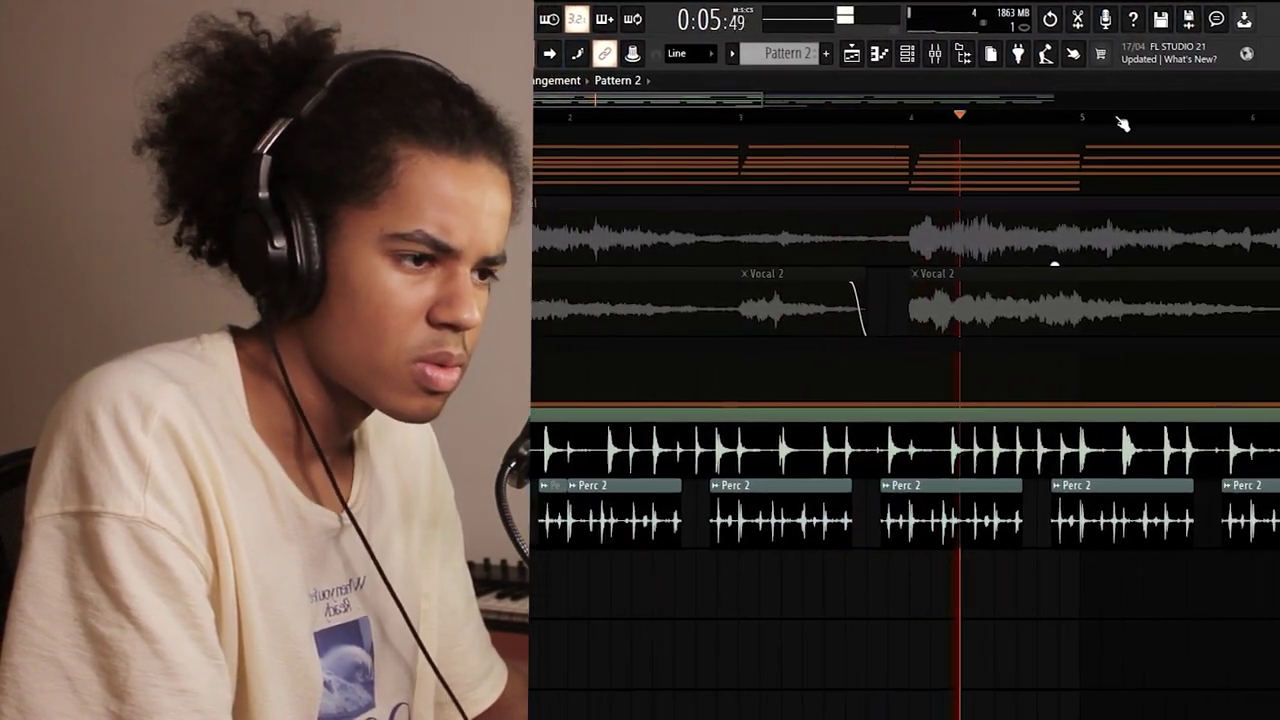
pyautogui.scroll(2, 1155, 125)
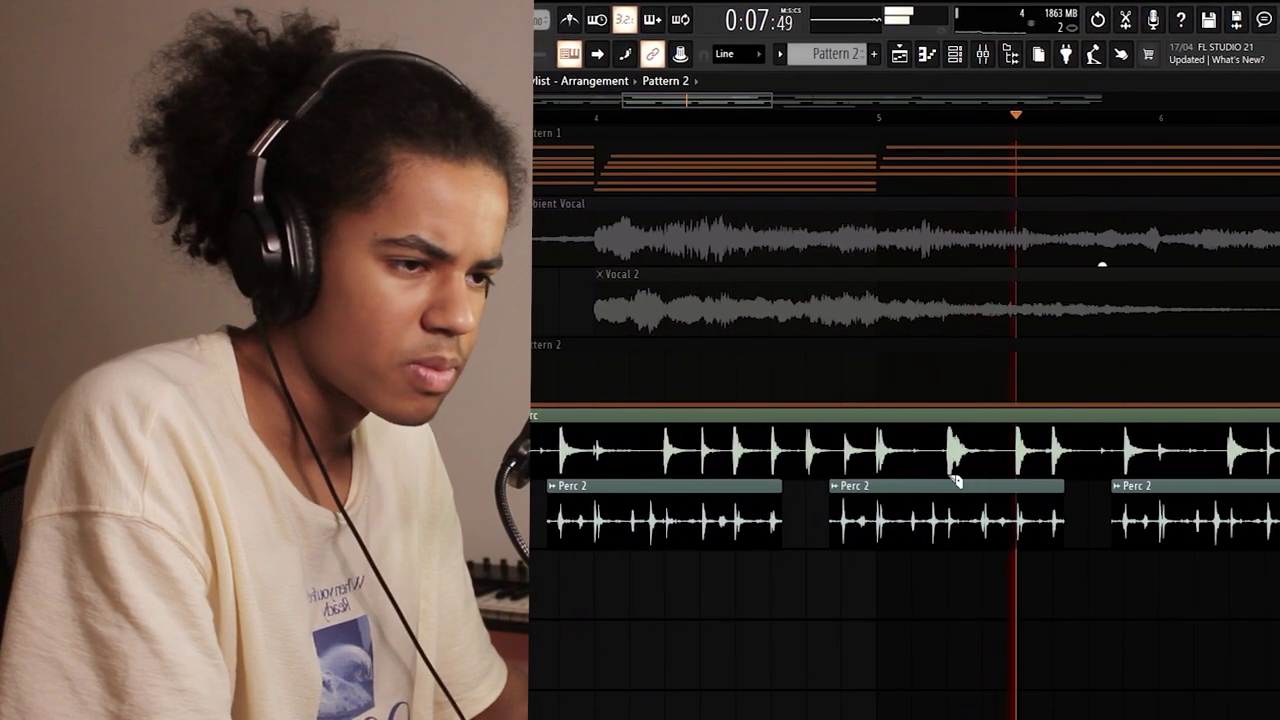
pyautogui.rightClick(1051, 431)
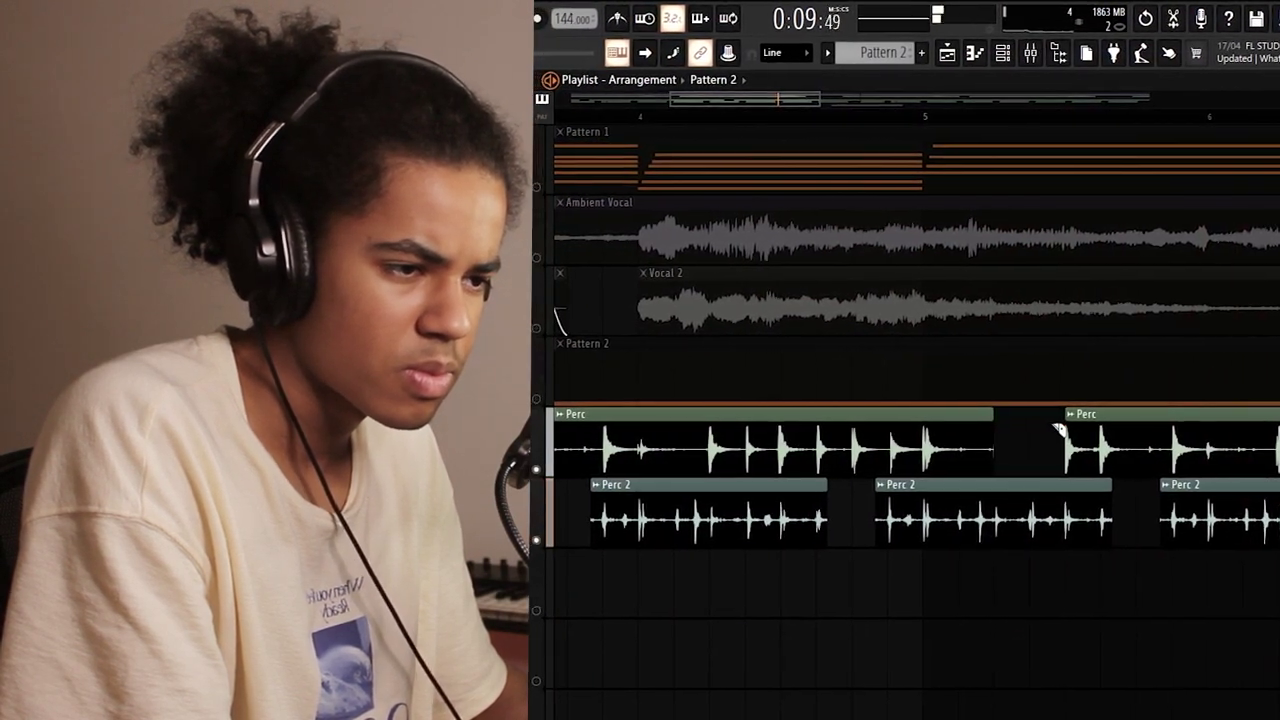
pyautogui.scroll(-1, 1079, 129)
pyautogui.scroll(-1, 1077, 118)
pyautogui.moveTo(846, 104); pyautogui.dragTo(1012, 108)
pyautogui.scroll(-1, 1006, 121)
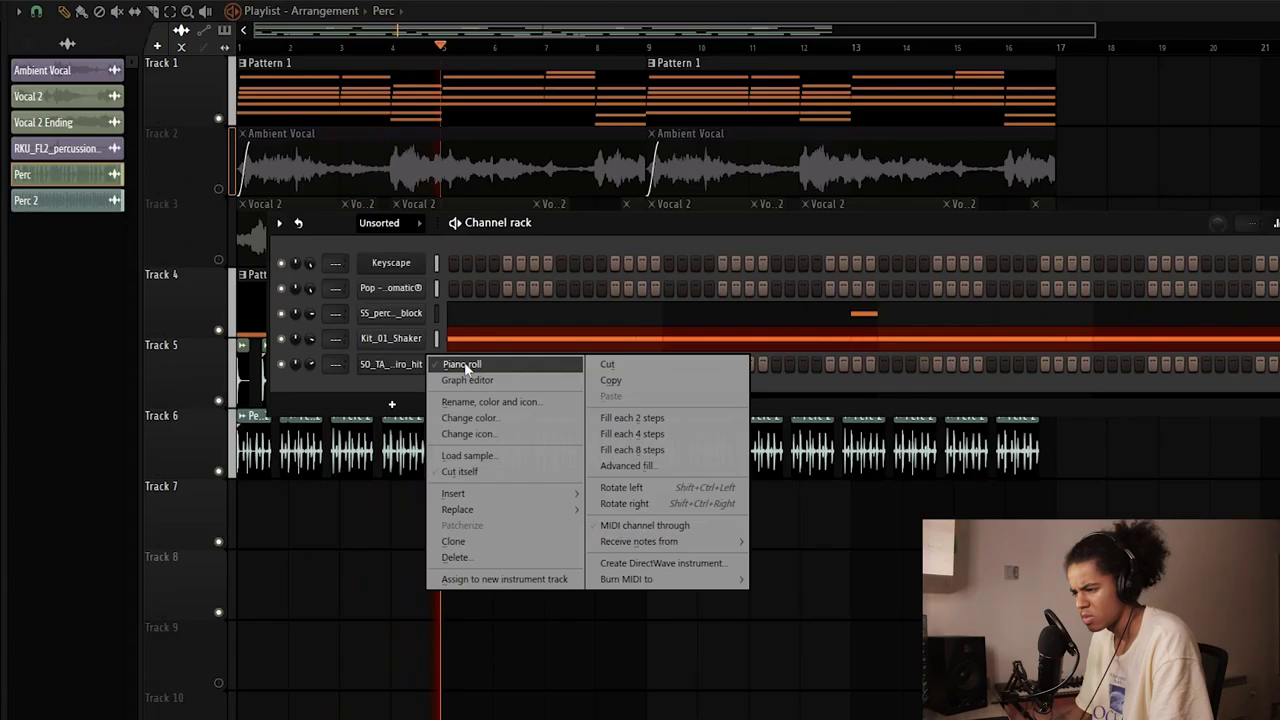
# Open the piano roll of the SO_TA_guiro_hit channel and place C5 hits shortly after the start of bars 1, 3, 5 and 7
pyautogui.click(466, 366)
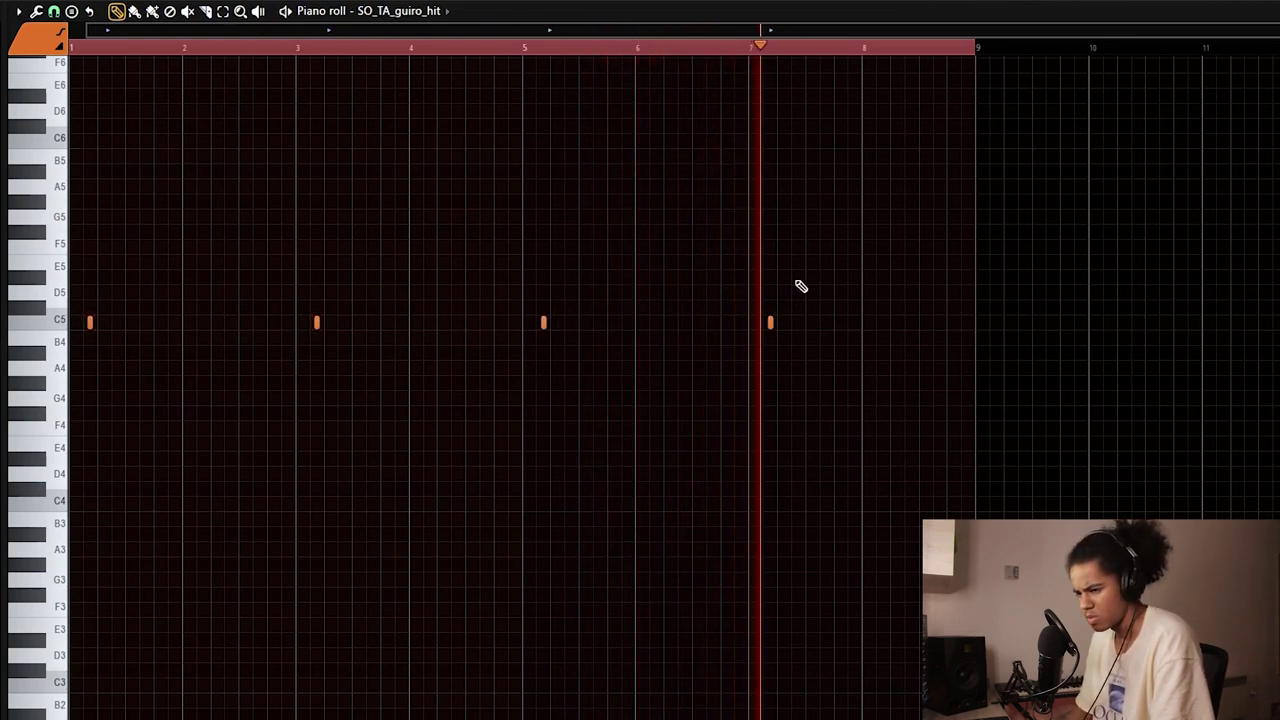
pyautogui.click(683, 1)
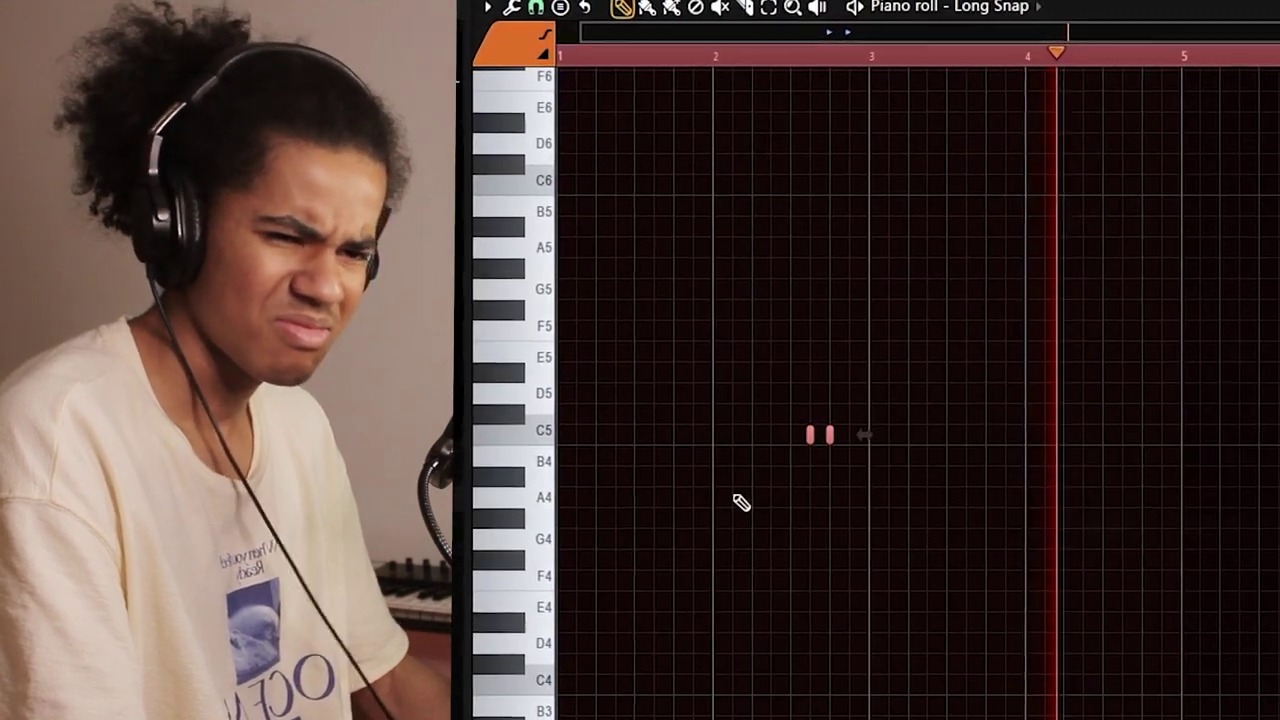
# Copy the two Long Snap C5 notes from bar 2 to the same place in bar 6
pyautogui.moveTo(808, 434); pyautogui.dragTo(1279, 489)
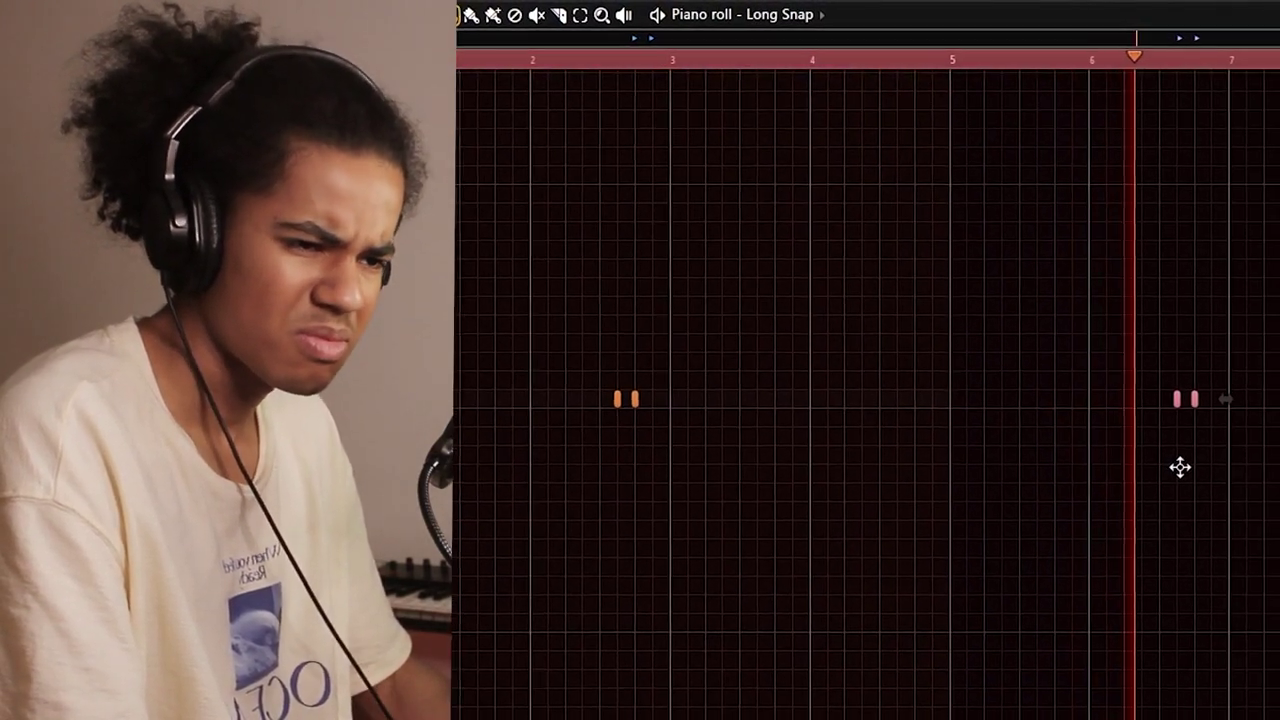
# Lay the Perc 3 loop on Track 7 from bar 1 and slice it about three quarters through bar 1
pyautogui.moveTo(1268, 347); pyautogui.dragTo(505, 412)
pyautogui.moveTo(530, 718); pyautogui.dragTo(530, 443)
pyautogui.moveTo(520, 650); pyautogui.dragTo(517, 712)
pyautogui.click(489, 62)
pyautogui.click(1041, 714)
pyautogui.keyDown('ctrl'); pyautogui.click(762, 281); pyautogui.keyUp('ctrl')
pyautogui.click(474, 58)
pyautogui.moveTo(660, 437); pyautogui.dragTo(662, 718)
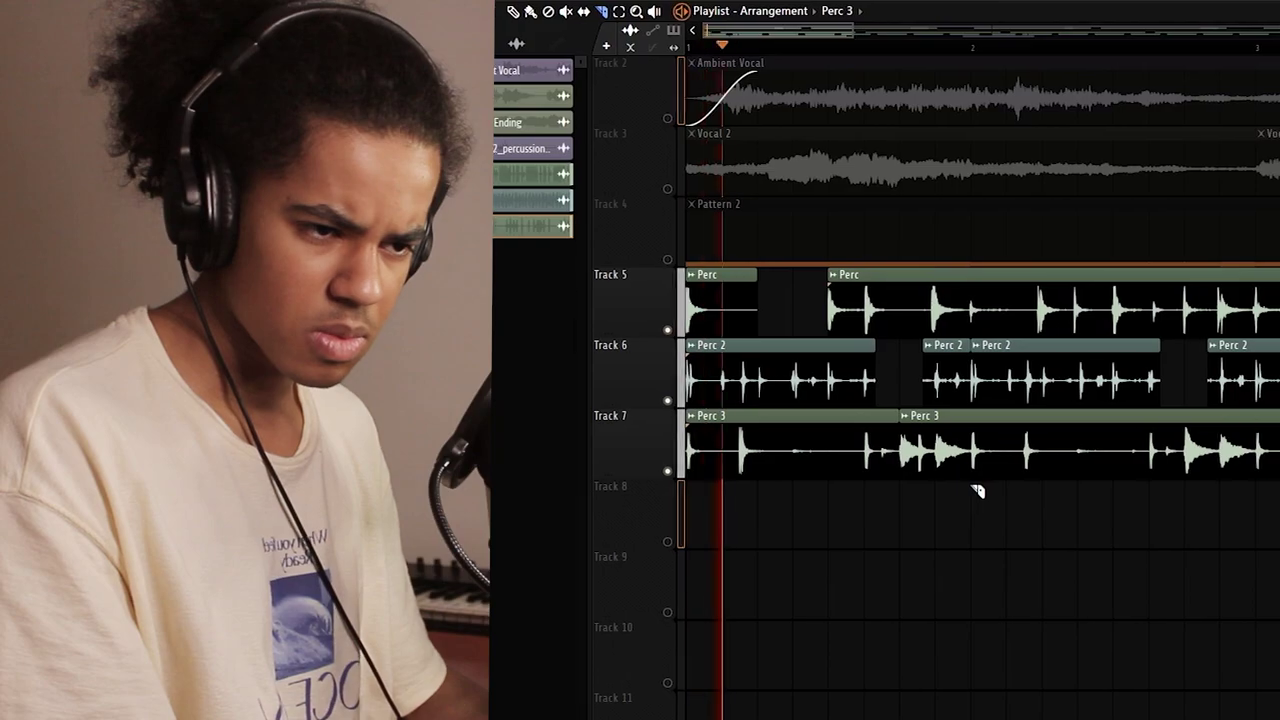
# Slice Perc 3 on Track 7 across the first bars and remove sections, leaving short separate hits around bar 3
pyautogui.moveTo(1140, 478); pyautogui.dragTo(1144, 428)
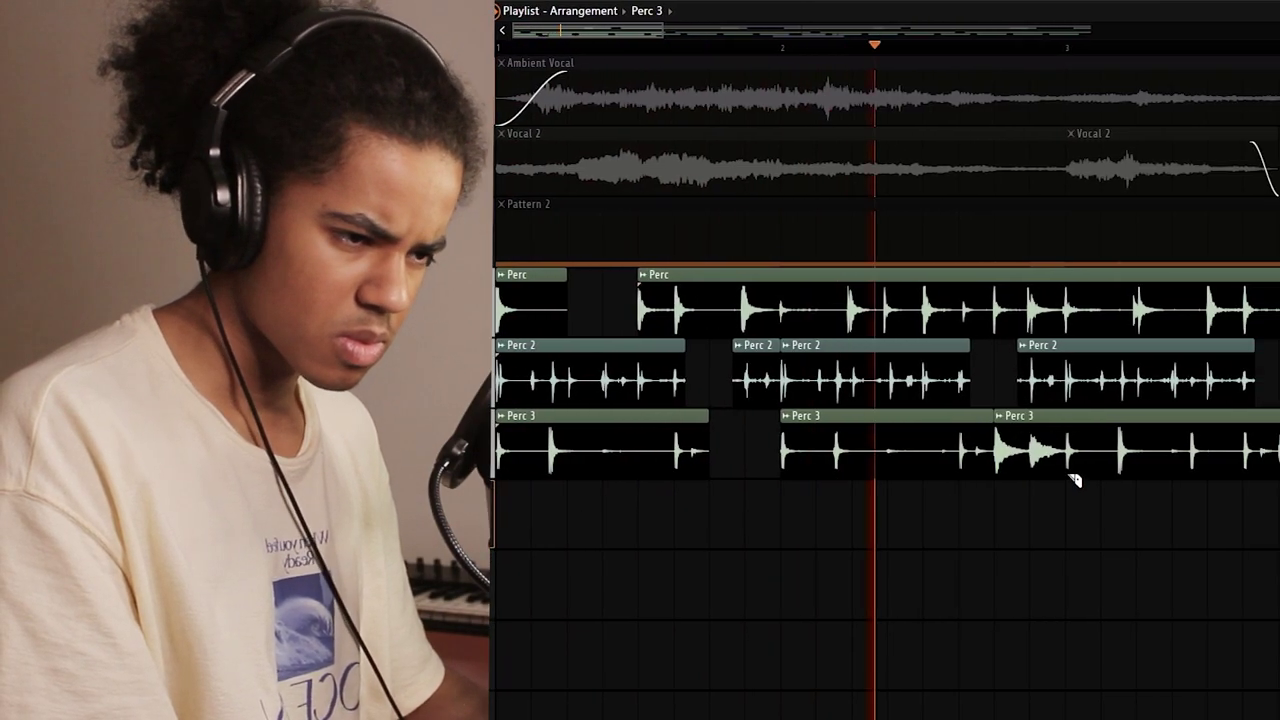
pyautogui.moveTo(1212, 478); pyautogui.dragTo(1212, 434)
pyautogui.moveTo(1234, 484); pyautogui.dragTo(1234, 426)
pyautogui.moveTo(1255, 486); pyautogui.dragTo(1255, 430)
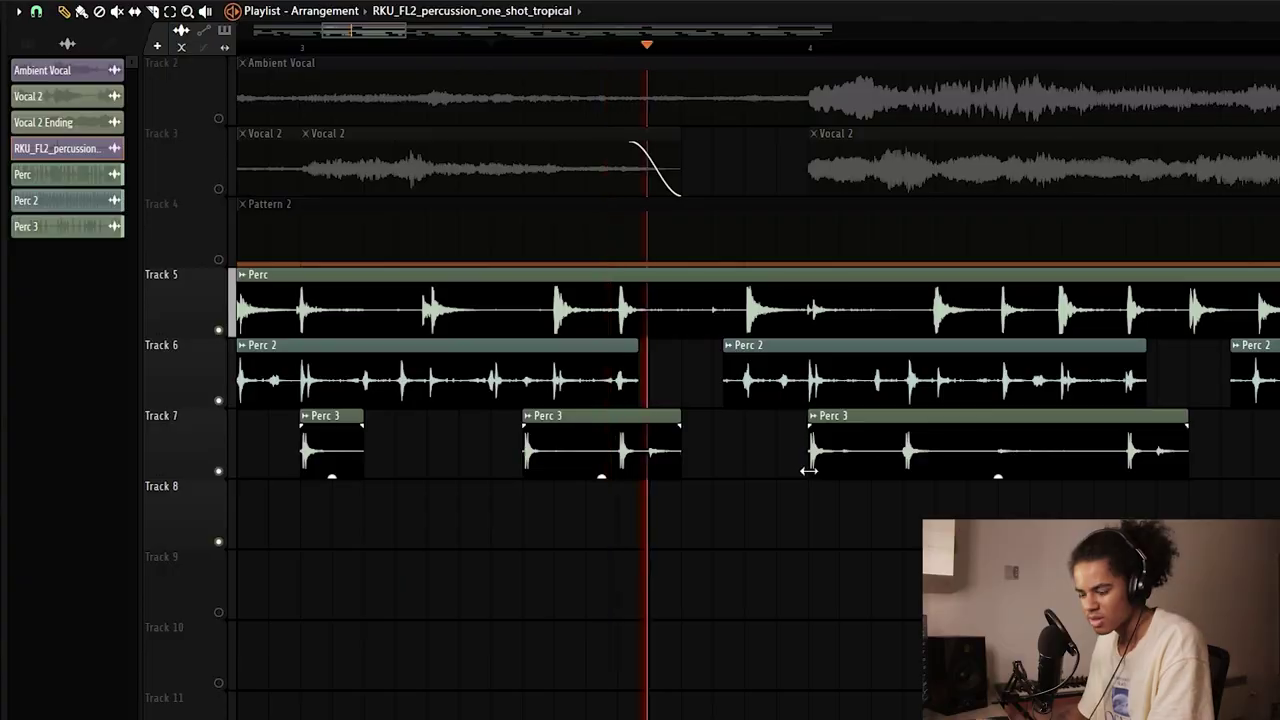
# Remove further sections of the Perc 3 loop on Track 7, leaving separate hits through bar 7
pyautogui.moveTo(360, 32); pyautogui.dragTo(482, 100)
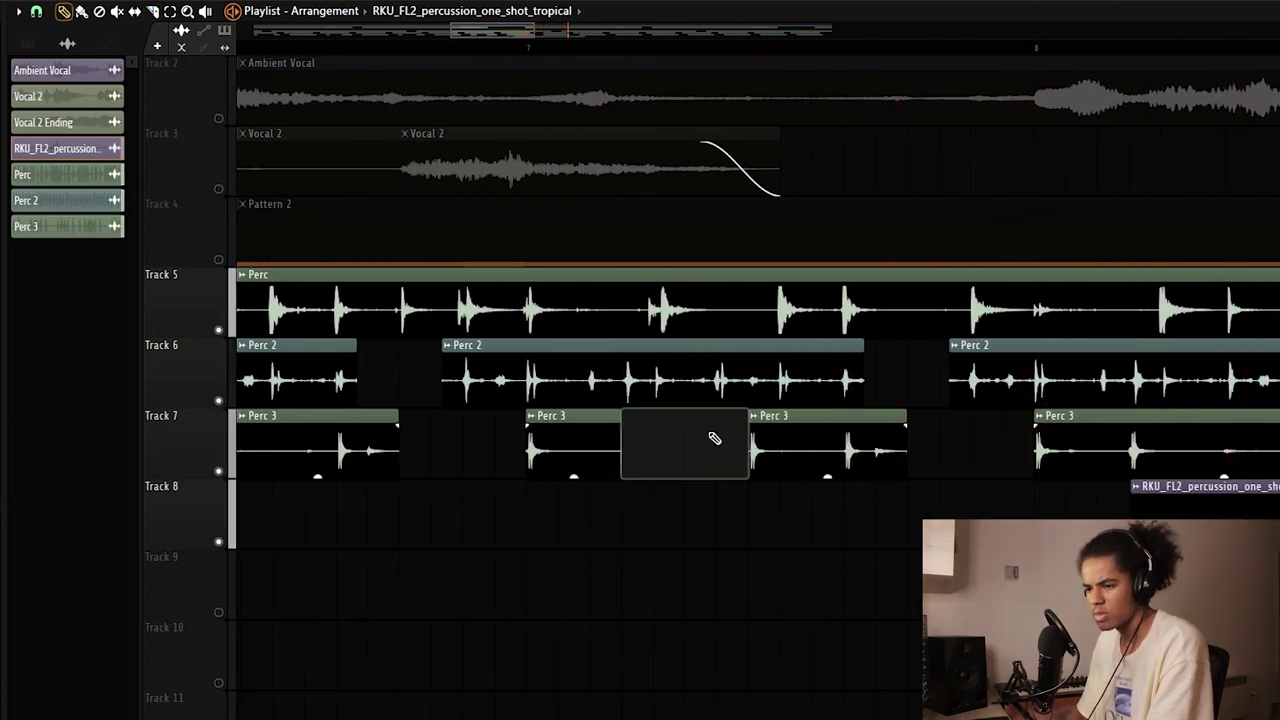
pyautogui.moveTo(497, 38); pyautogui.dragTo(566, 55)
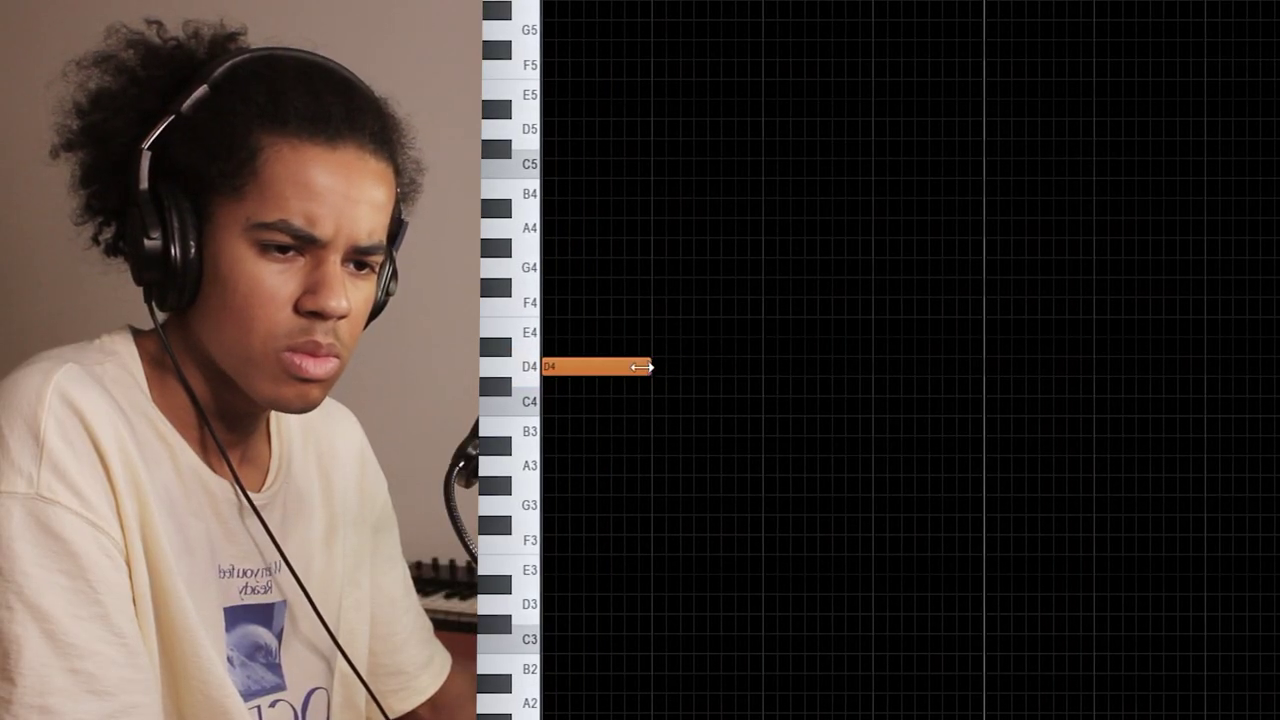
# Start the bass line with a one-beat D4 note in bar 1, audition it and remove the extra note beside it
pyautogui.click(610, 366)
pyautogui.press('space')
pyautogui.press('space')
pyautogui.rightClick(669, 367)
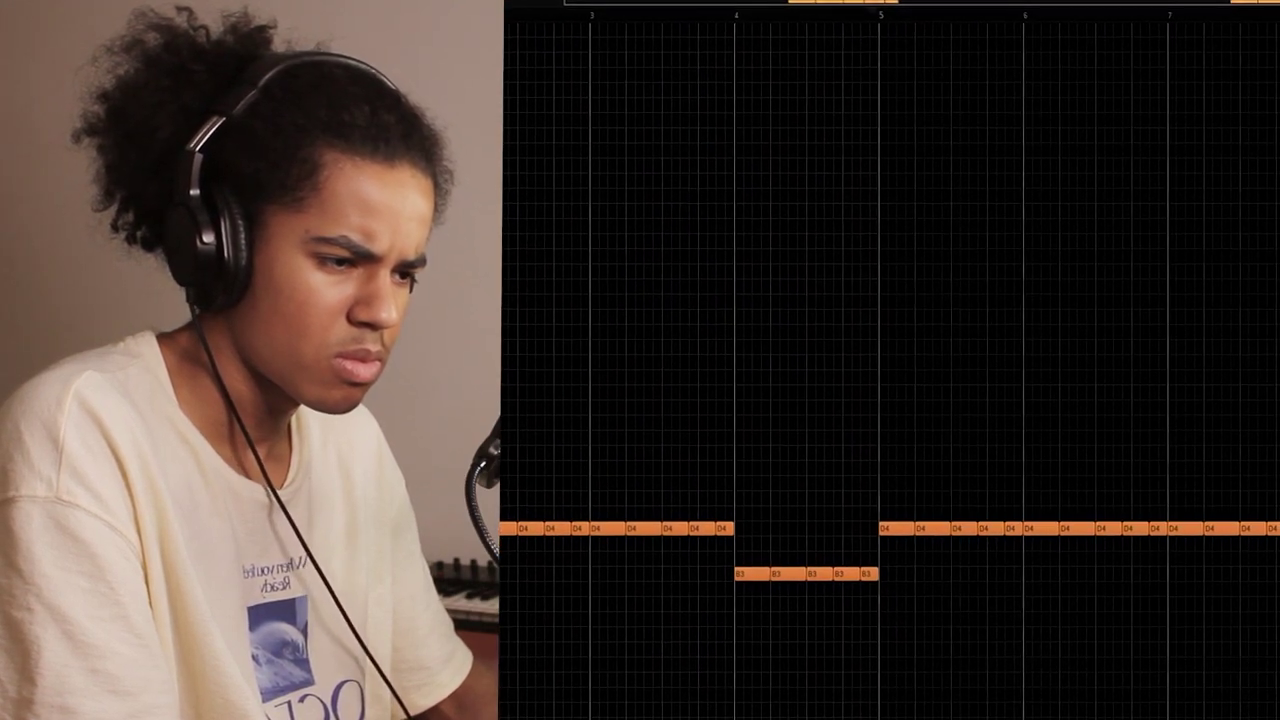
# Transpose the bass line to D3 in bars 1 to 3, B2 in bar 4 and F#2 from bar 5
pyautogui.moveTo(857, 560); pyautogui.dragTo(857, 562)
pyautogui.hotkey('ctrl', 'Down')
pyautogui.hotkey('shift', 'Up')
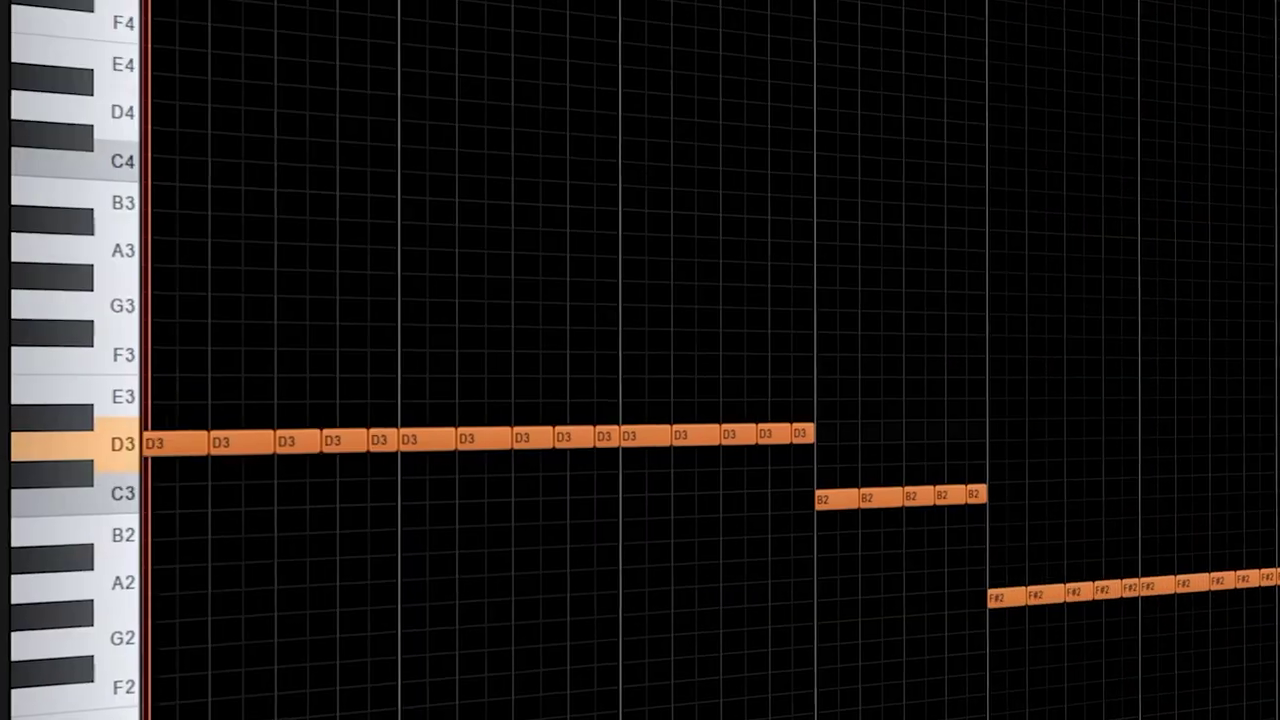
# Try the bass line and its F#2 section an octave higher, and bring the notes back down an octave
pyautogui.hotkey('ctrl', 'Up')
pyautogui.hotkey('ctrl', 'Down')
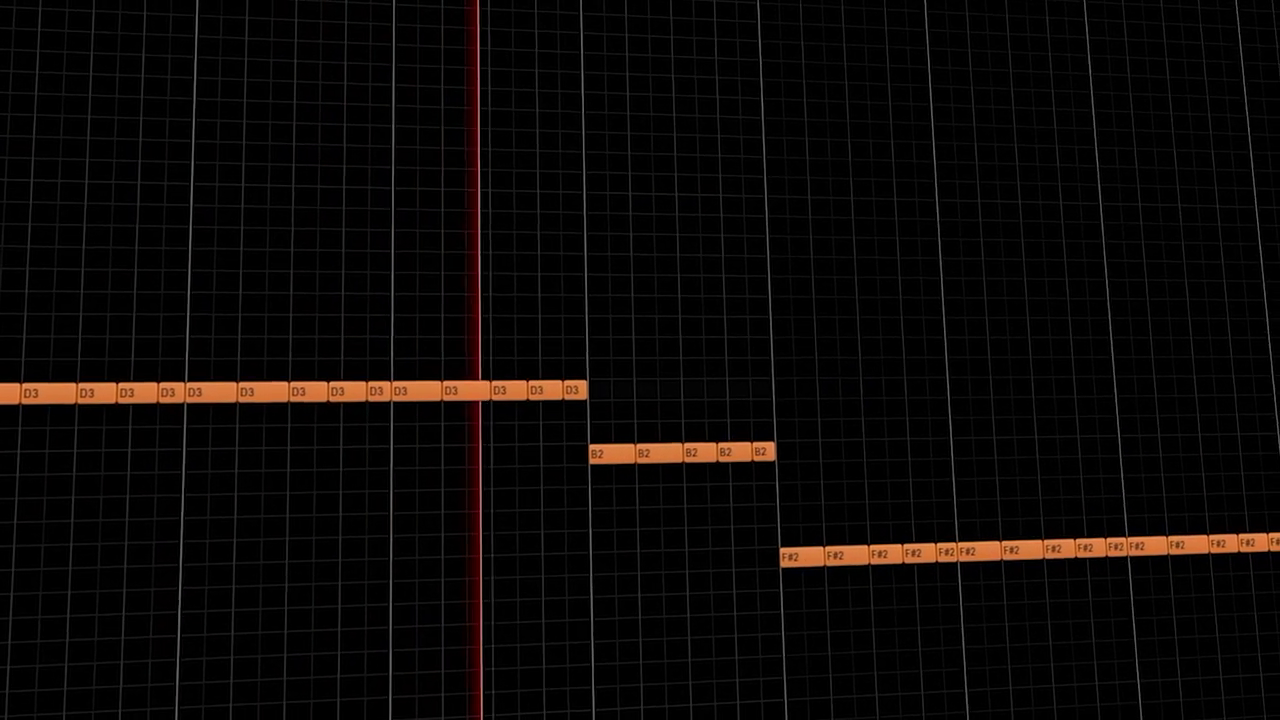
pyautogui.moveTo(1255, 524)
pyautogui.mouseDown()
pyautogui.moveTo(790, 578)
pyautogui.moveTo(875, 428)
pyautogui.moveTo(578, 616)
pyautogui.moveTo(565, 645)
pyautogui.mouseUp()
pyautogui.hotkey('ctrl', 'Up')
pyautogui.hotkey('ctrl', 'd')
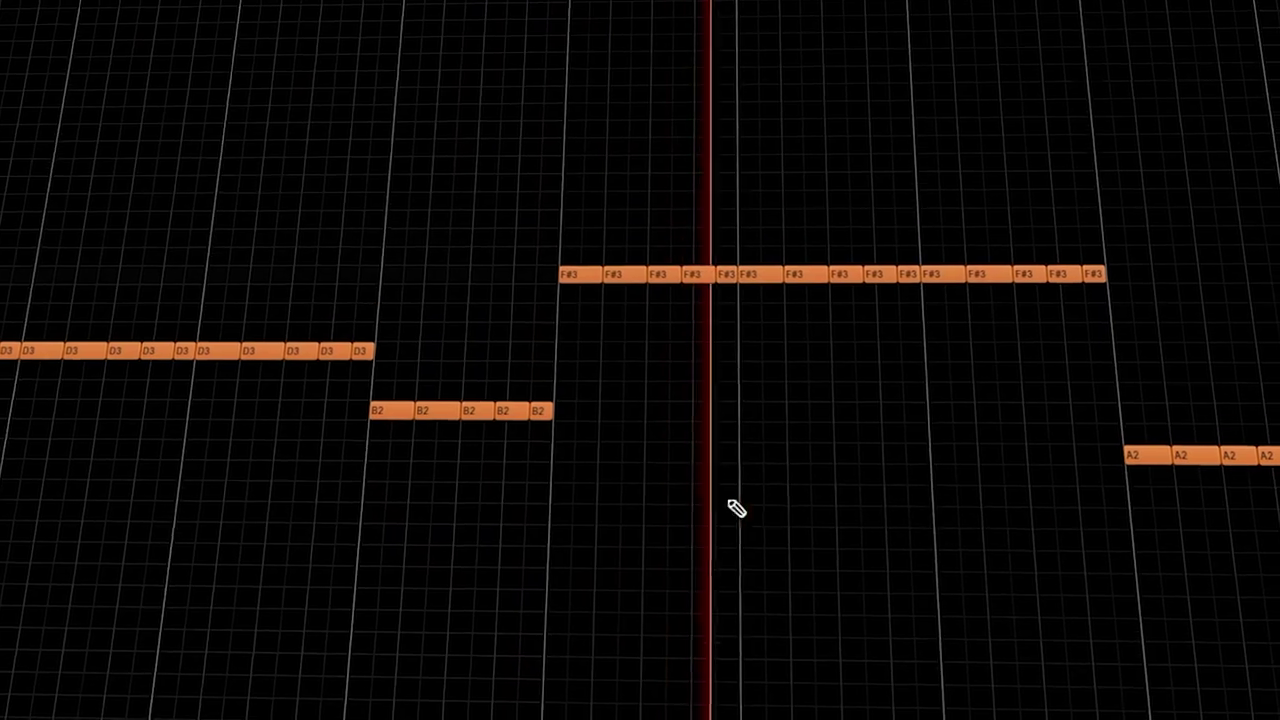
pyautogui.moveTo(1165, 238); pyautogui.dragTo(545, 342)
pyautogui.hotkey('ctrl', 'Down')
pyautogui.hotkey('ctrl', 'd')
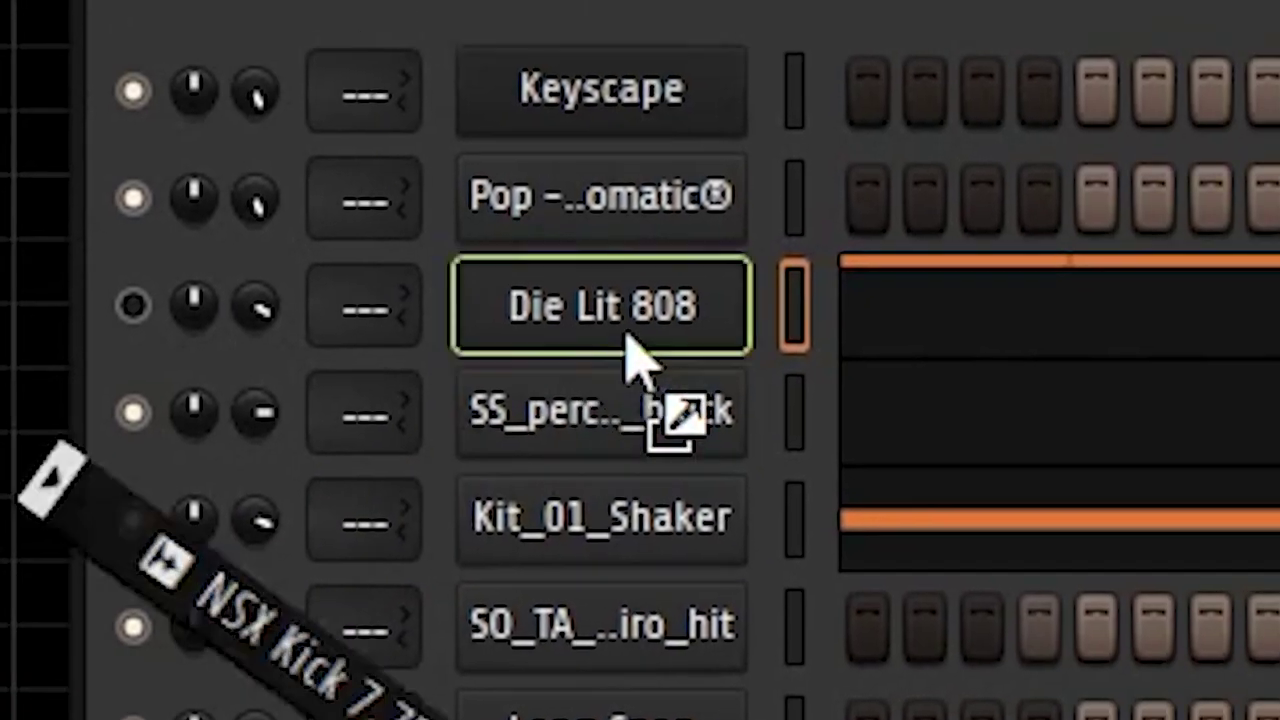
# Try the NSX Kick 7 sample on the Die Lit 808 channel in the channel rack
pyautogui.moveTo(626, 337); pyautogui.dragTo(631, 326)
pyautogui.moveTo(631, 326); pyautogui.dragTo(631, 326)
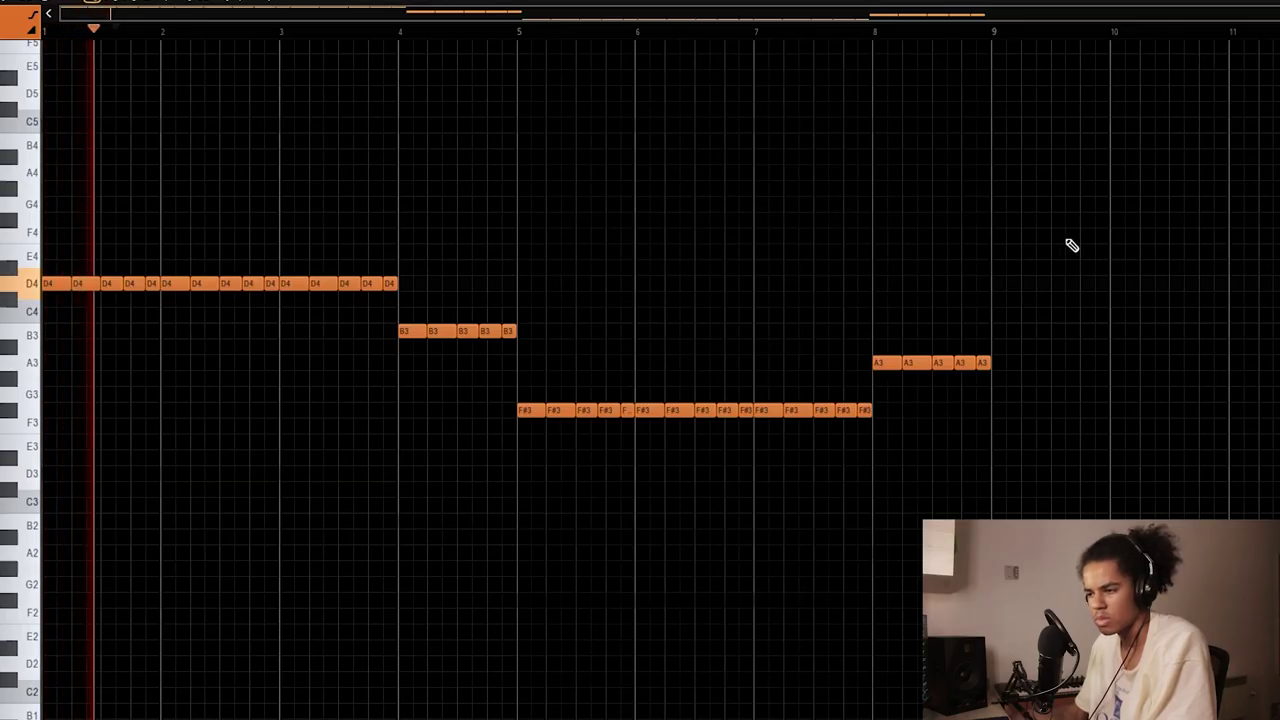
# Turn grid snapping off in the piano roll and adjust all note lengths to leave small gaps between the repeated notes
pyautogui.scroll(3, 766, 276)
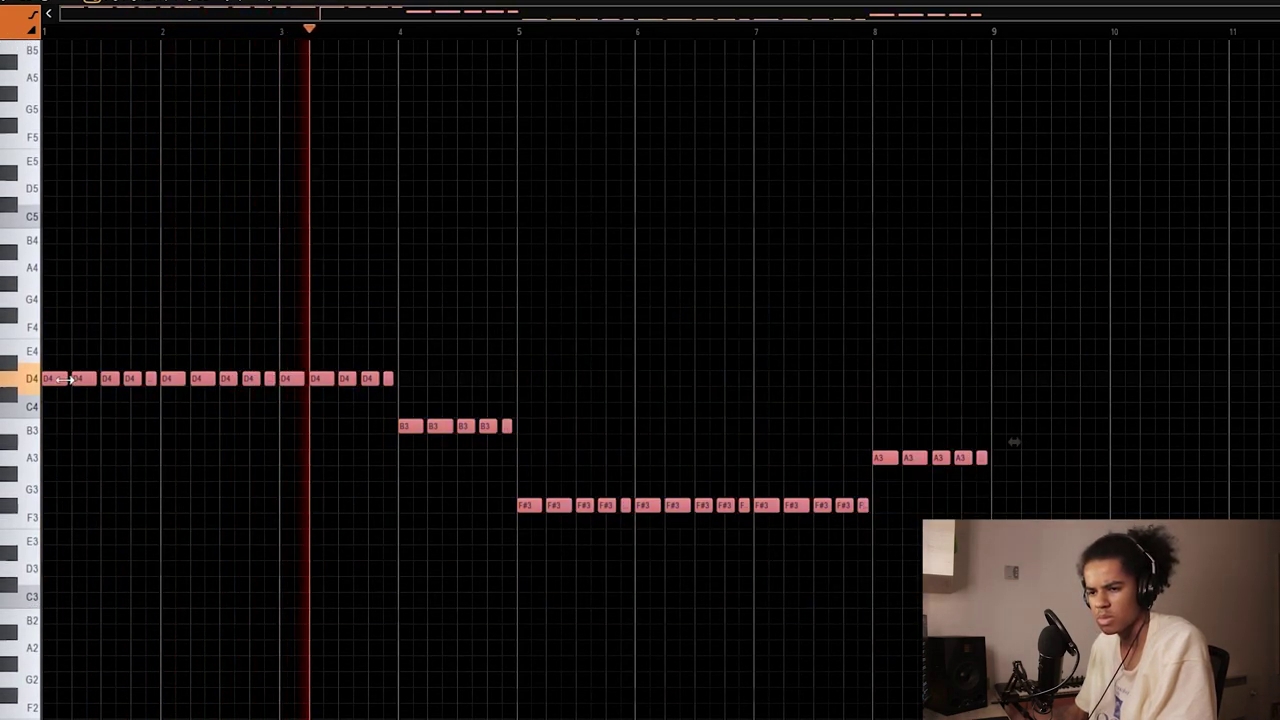
pyautogui.click(27, 2)
pyautogui.click(51, 94)
pyautogui.scroll(3, 411, 25)
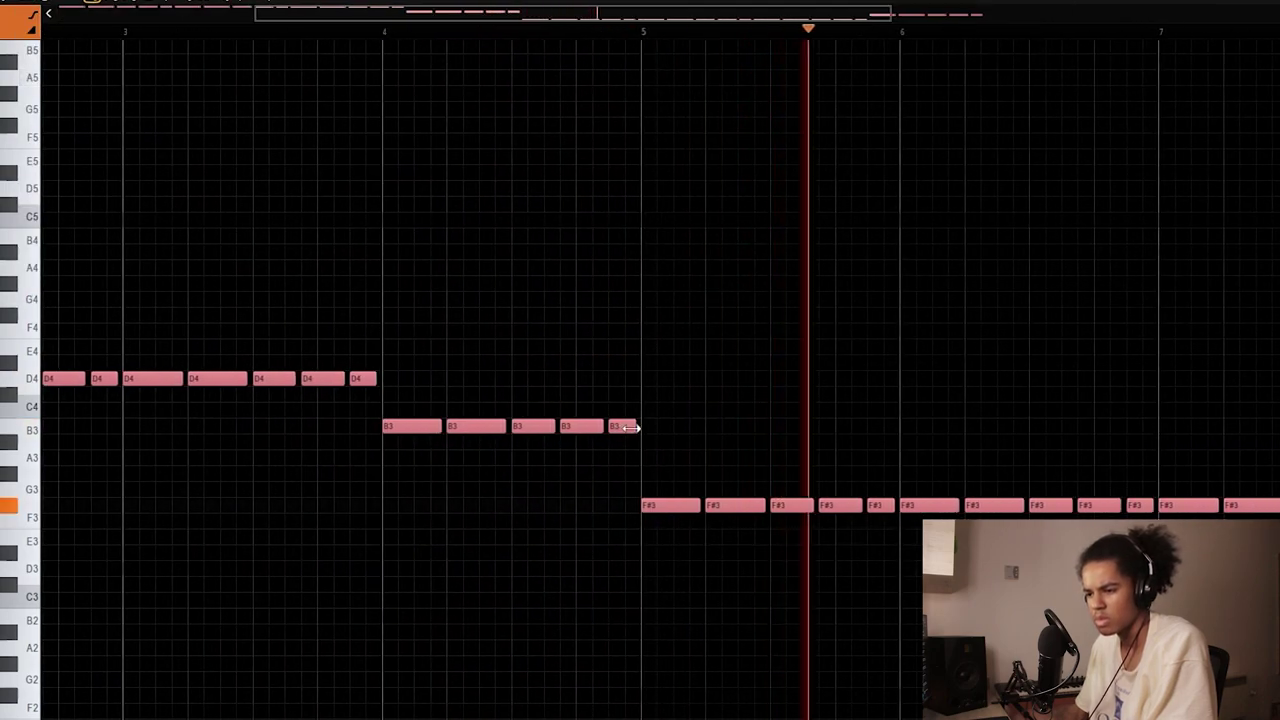
pyautogui.scroll(-1, 629, 31)
pyautogui.scroll(1, 630, 31)
pyautogui.scroll(-4, 630, 31)
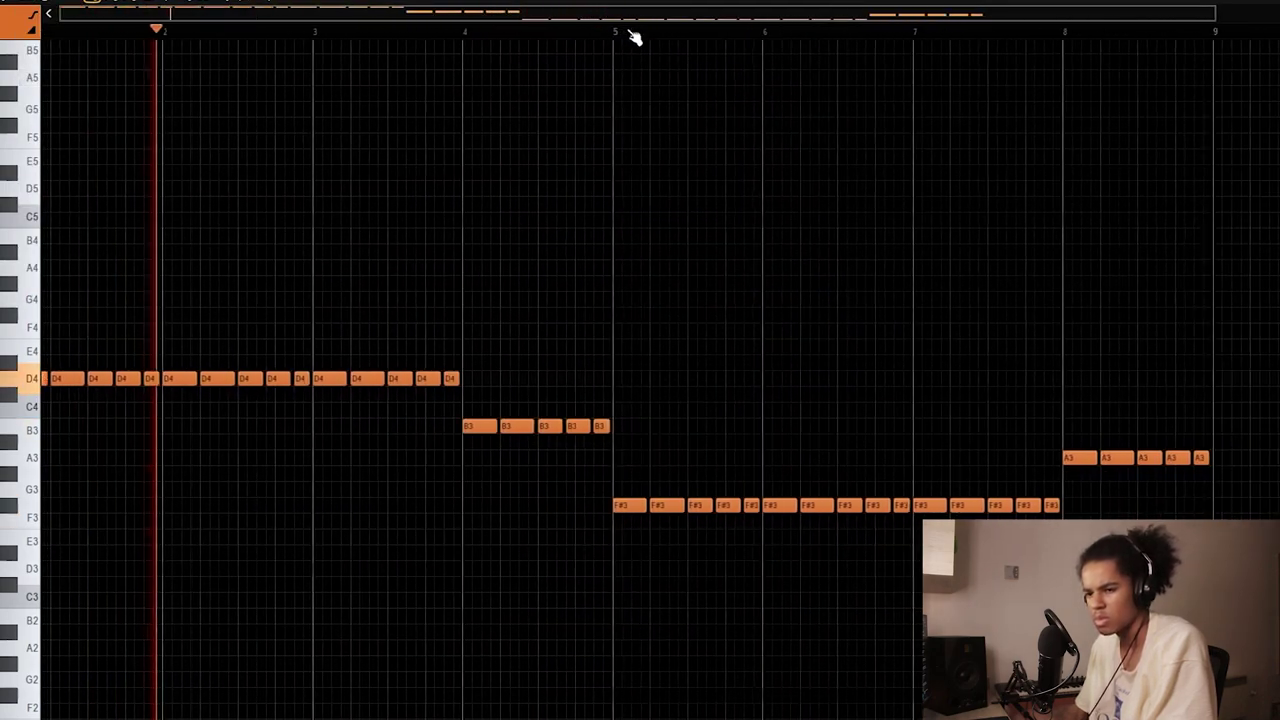
# Turn grid snapping back on and raise the F#3 notes in bars 5 to 7 by an octave to F#4
pyautogui.click(27, 2)
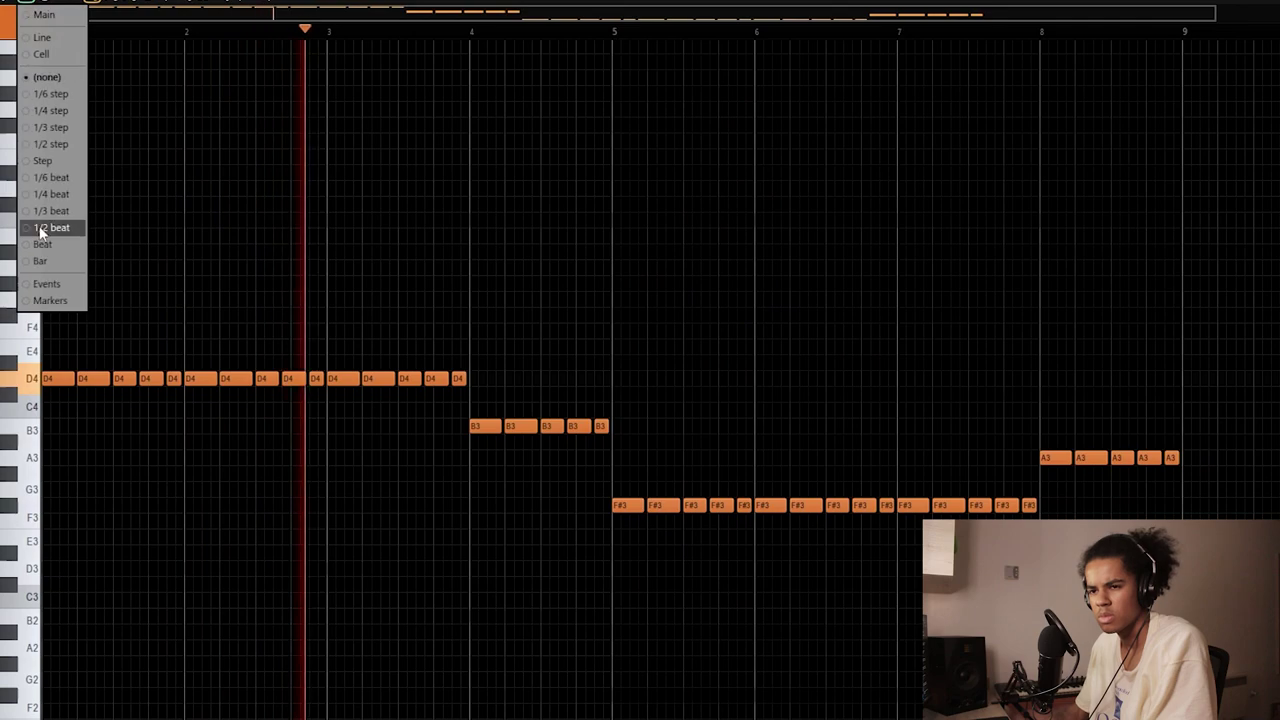
pyautogui.click(66, 145)
pyautogui.moveTo(1077, 483); pyautogui.dragTo(614, 605)
pyautogui.hotkey('ctrl', 'Up')
pyautogui.keyDown('ctrl'); pyautogui.click(766, 620); pyautogui.keyUp('ctrl')
# Raise the A3 notes in bar 8 by an octave to A4
pyautogui.moveTo(1251, 430); pyautogui.dragTo(1022, 500)
pyautogui.hotkey('ctrl', 'Up')
pyautogui.keyDown('ctrl'); pyautogui.click(813, 133); pyautogui.keyUp('ctrl')
pyautogui.scroll(-1, 814, 60)
pyautogui.scroll(-1, 816, 38)
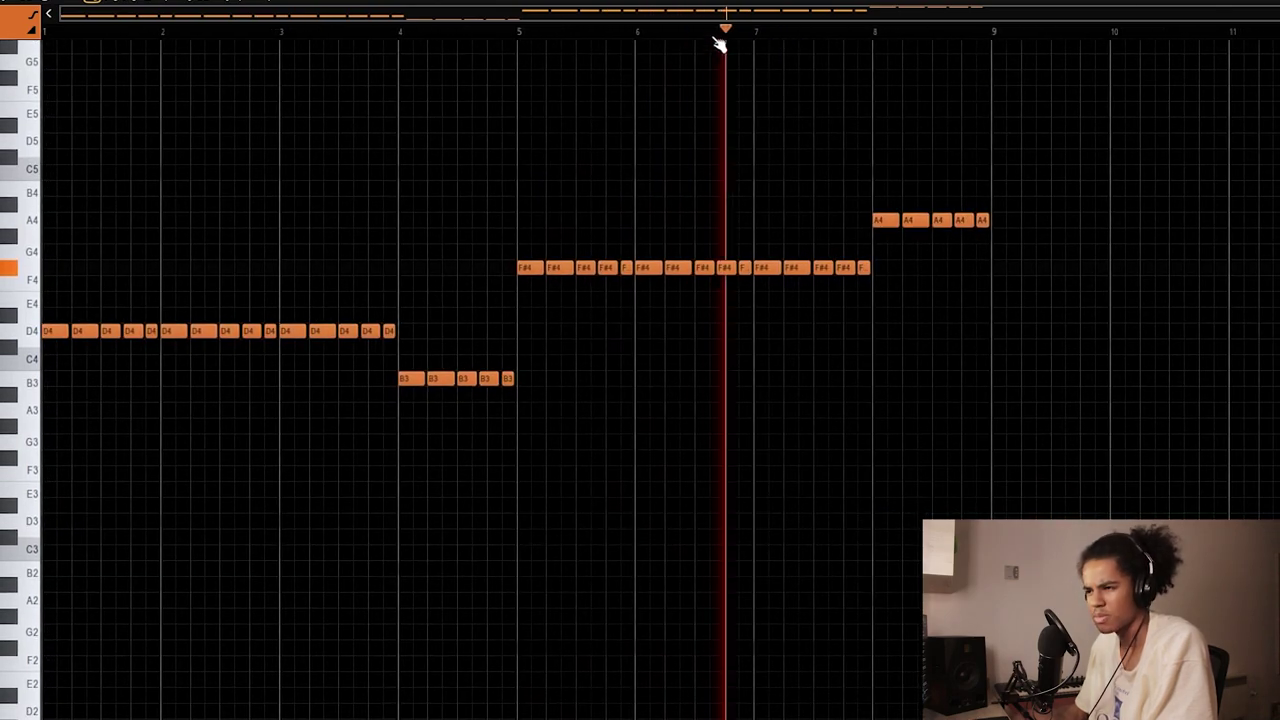
pyautogui.scroll(4, 706, 140)
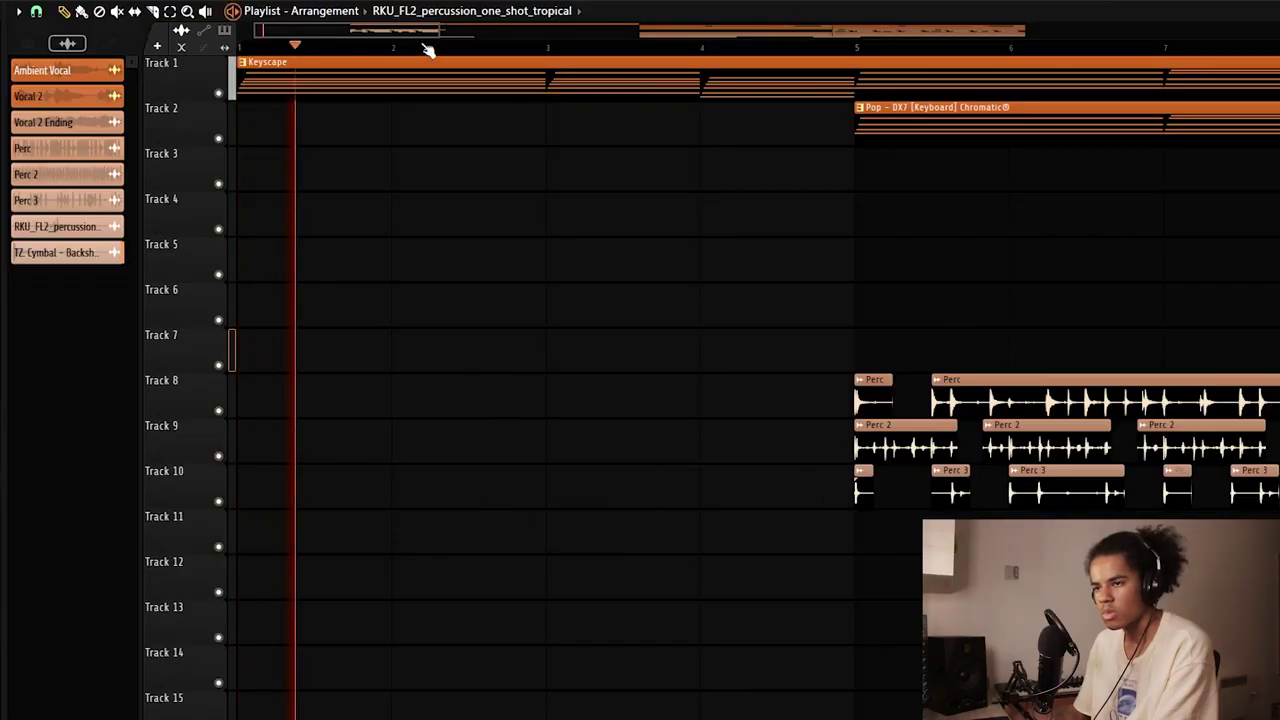
# Move the Perc, Perc 2 and Perc 3 clips on Tracks 8 to 10 from bar 5 to bar 9
pyautogui.scroll(-3, 427, 50)
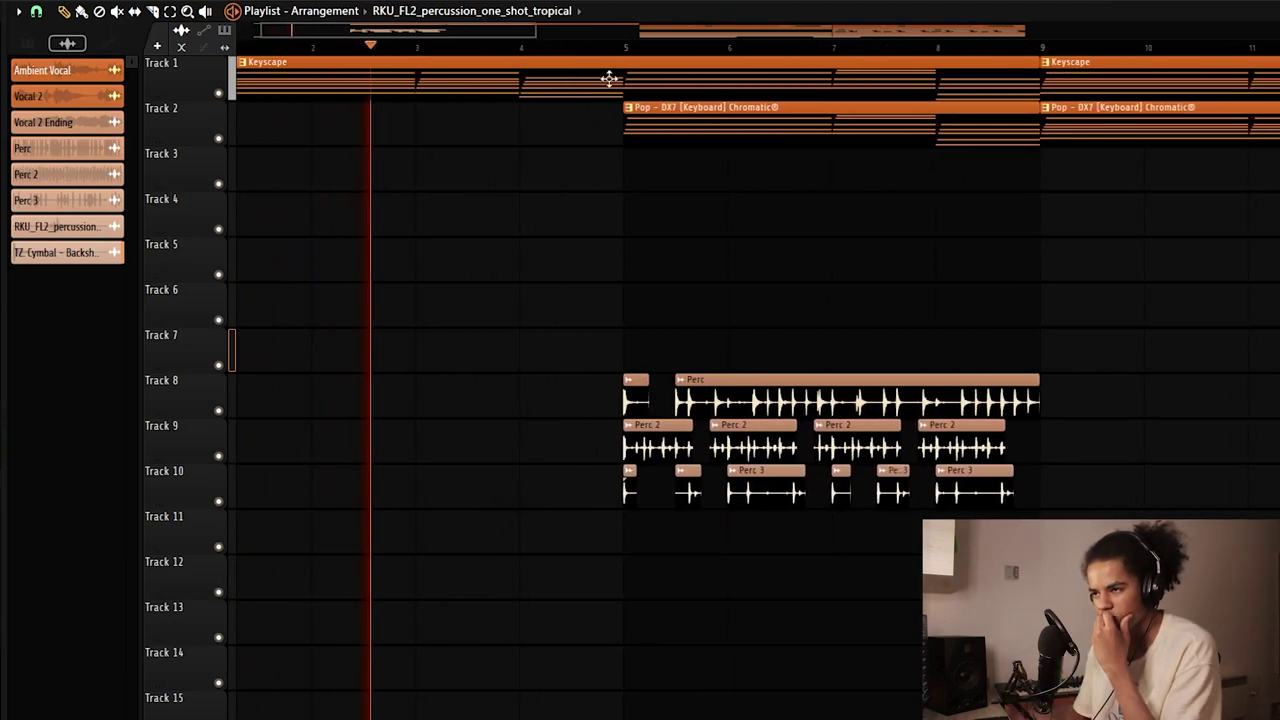
pyautogui.scroll(-4, 626, 52)
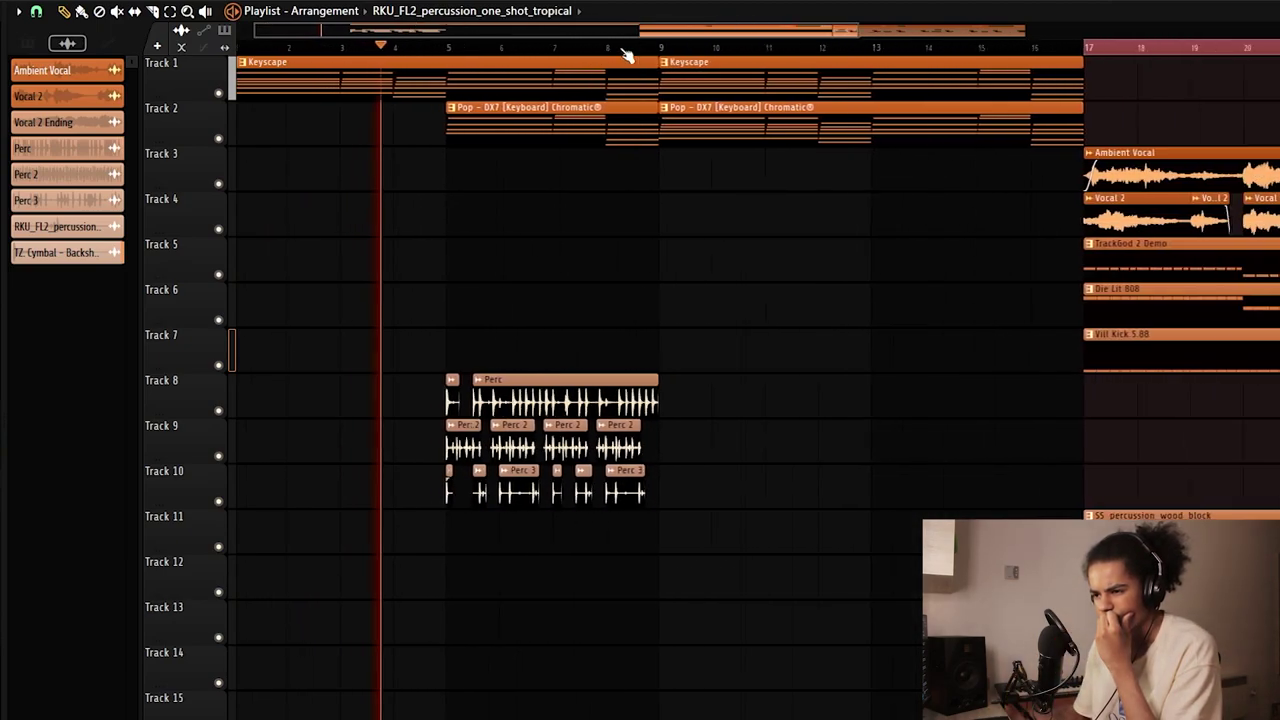
pyautogui.moveTo(645, 412); pyautogui.dragTo(432, 487)
pyautogui.moveTo(531, 385); pyautogui.dragTo(706, 382)
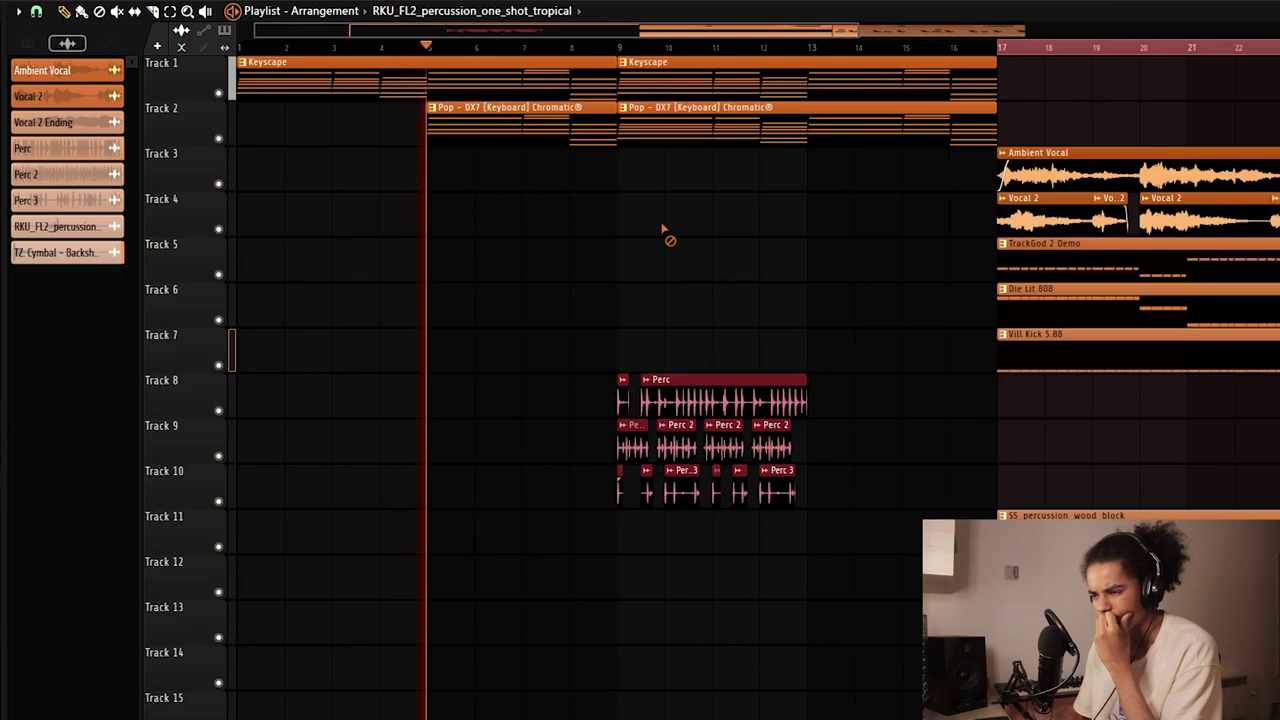
pyautogui.hotkey('ctrl', 'd')
# Duplicate the four-bar block of Perc, Perc 2 and Perc 3 clips at bar 9 to fill bars 13 to 16
pyautogui.scroll(-1, 676, 55)
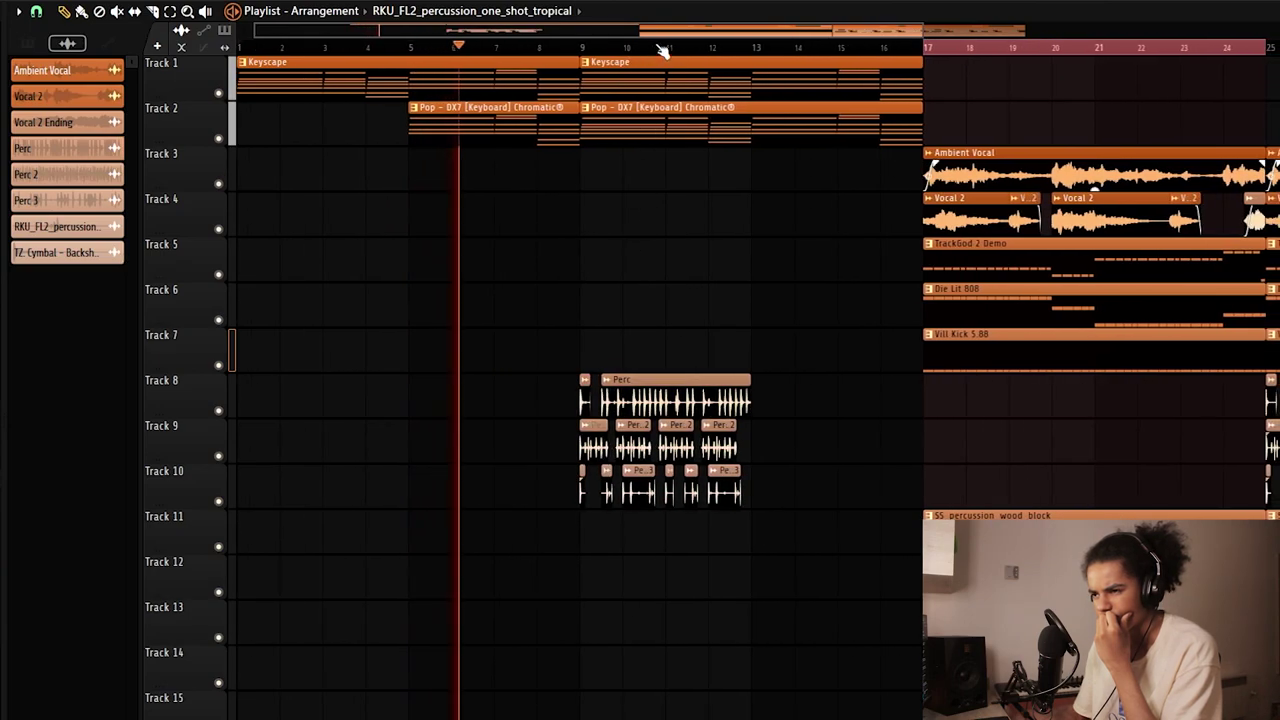
pyautogui.scroll(-3, 660, 50)
pyautogui.scroll(-2, 655, 46)
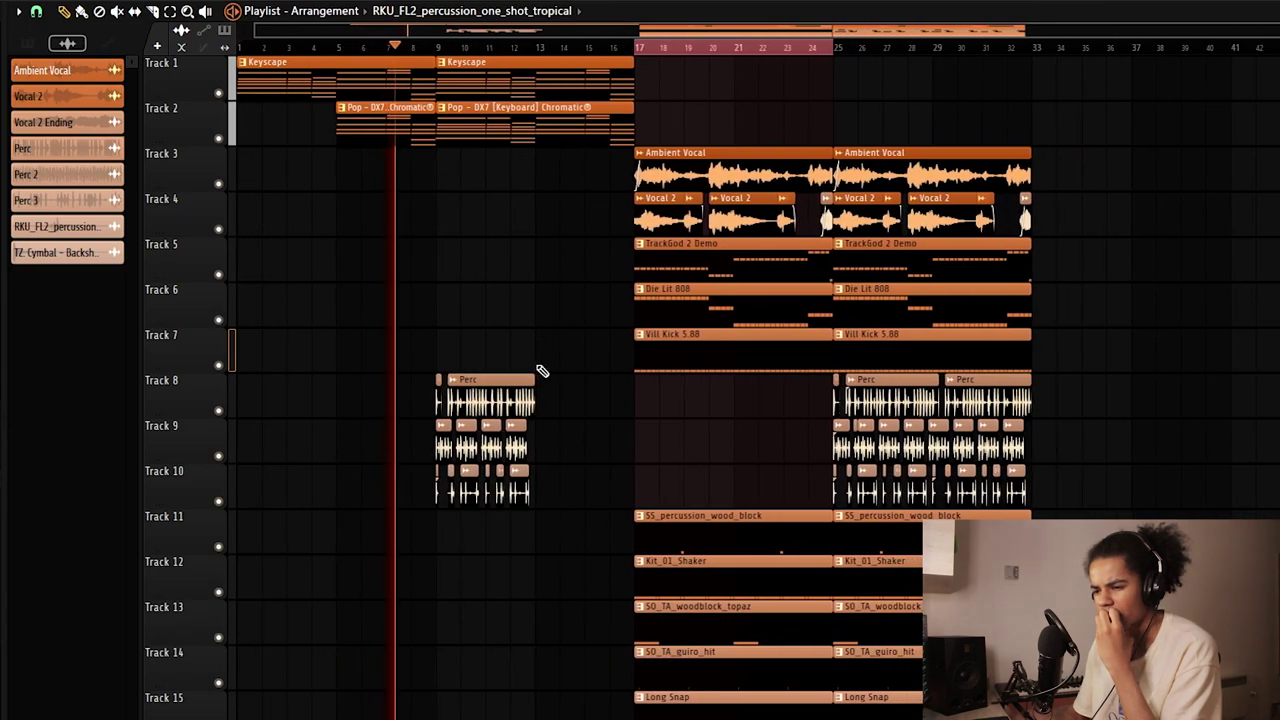
pyautogui.moveTo(545, 365); pyautogui.dragTo(427, 515)
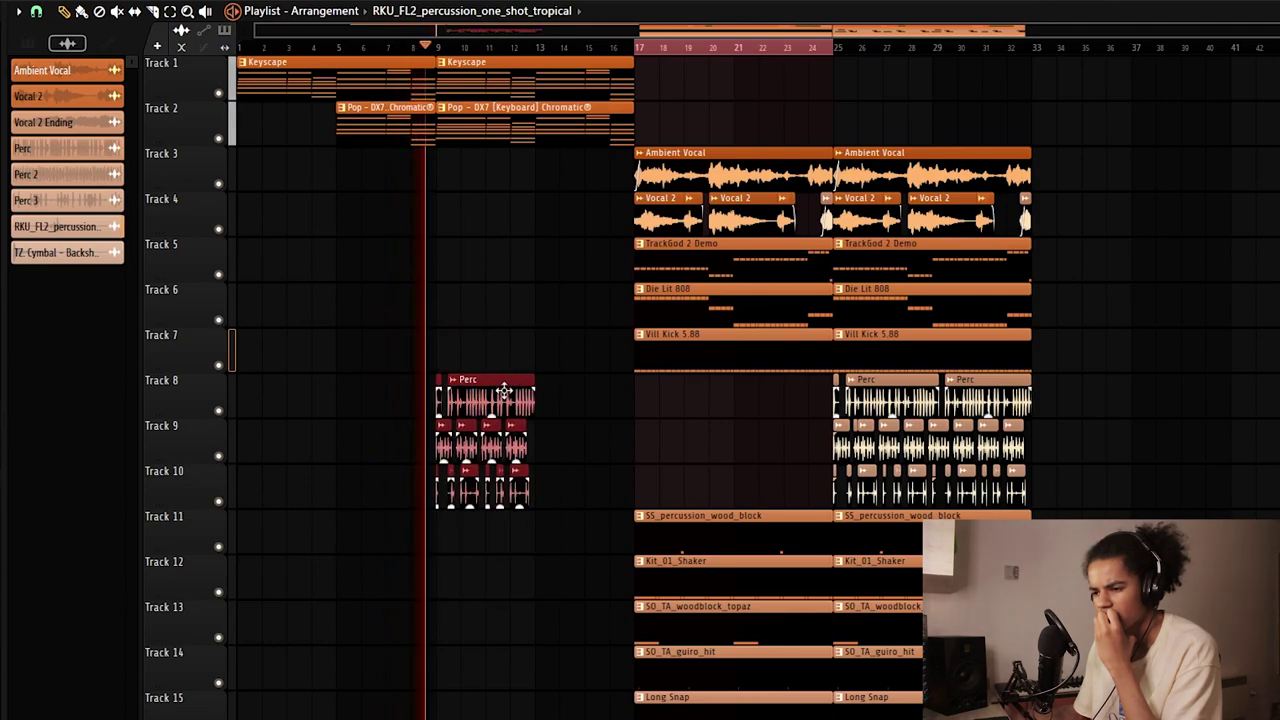
pyautogui.hotkey('ctrl', 'b')
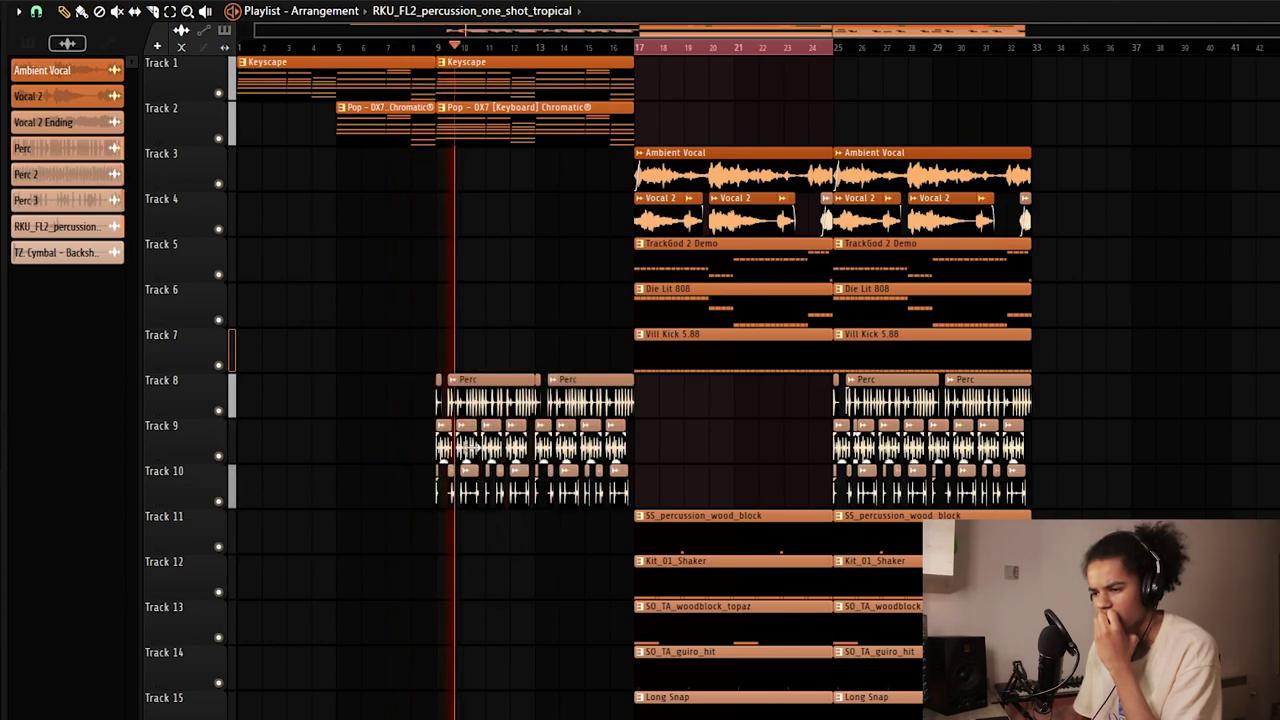
# Try bars 9 to 16 without the Perc 3 clips and without the Perc clips, undoing each removal
pyautogui.moveTo(430, 488); pyautogui.dragTo(645, 484)
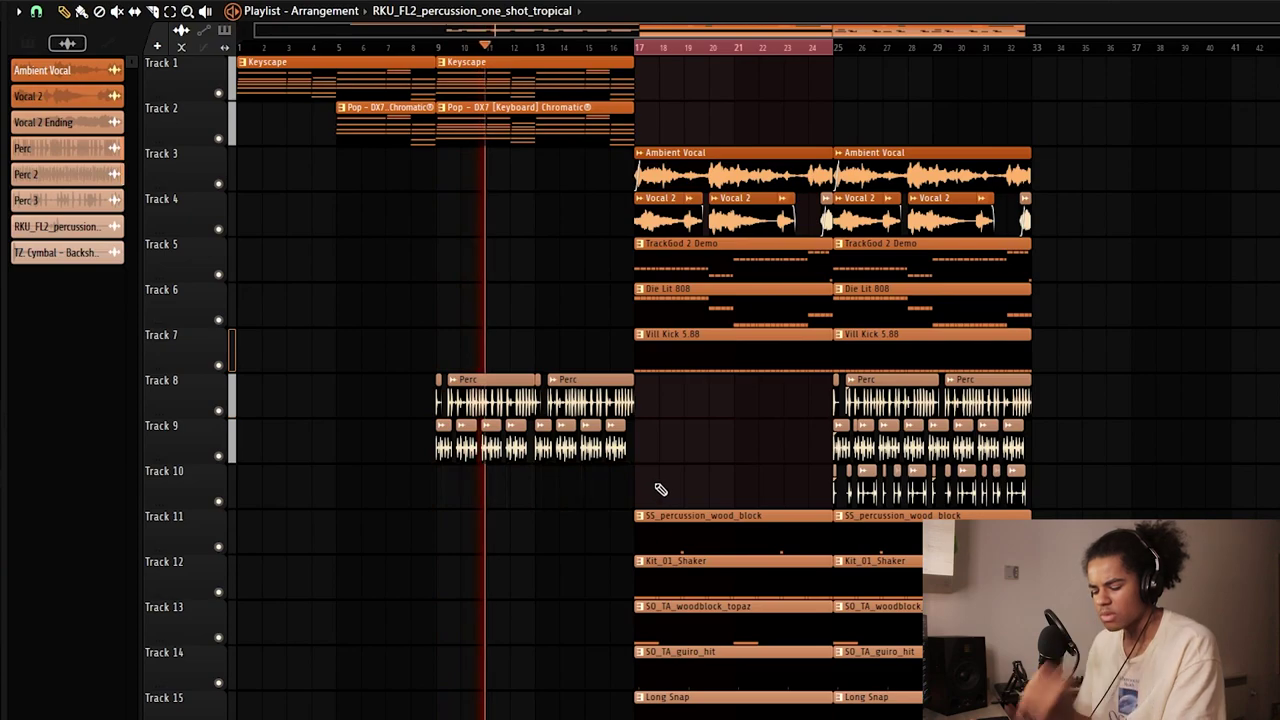
pyautogui.hotkey('ctrl', 'z')
pyautogui.moveTo(673, 406)
pyautogui.mouseDown()
pyautogui.moveTo(434, 380)
pyautogui.moveTo(550, 378)
pyautogui.mouseUp()
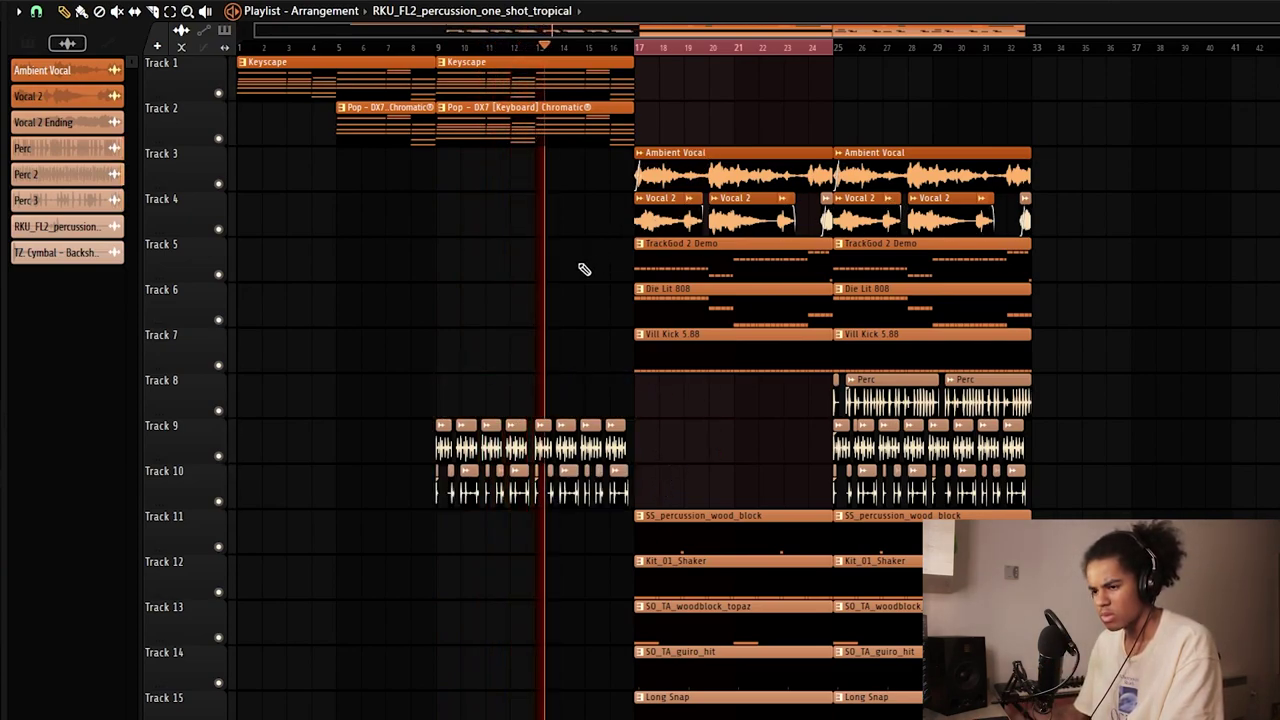
pyautogui.hotkey('ctrl', 'z')
# Copy the Keyscape and Pop DX7 clips to bar 17 onward and shift the TrackGod 2 Demo clips to bar 33
pyautogui.moveTo(687, 103); pyautogui.dragTo(590, 80)
pyautogui.moveTo(520, 117)
pyautogui.mouseDown()
pyautogui.moveTo(726, 103)
pyautogui.moveTo(712, 104)
pyautogui.mouseUp()
pyautogui.keyDown('ctrl'); pyautogui.click(975, 118); pyautogui.keyUp('ctrl')
pyautogui.moveTo(866, 261); pyautogui.dragTo(942, 261)
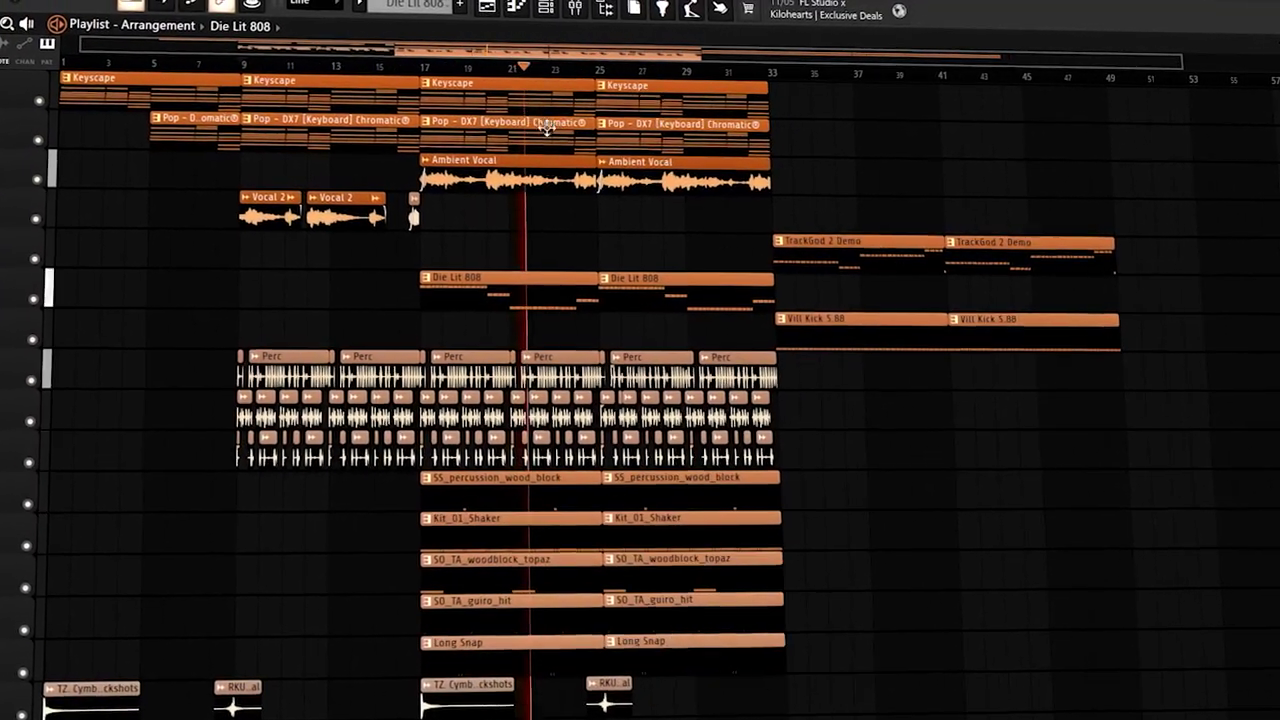
# Copy the Keyscape, Pop DX7 and Ambient Vocal clips to bars 33 to 48 and place the Vocal 2 clips at bar 25
pyautogui.moveTo(796, 80); pyautogui.dragTo(760, 135)
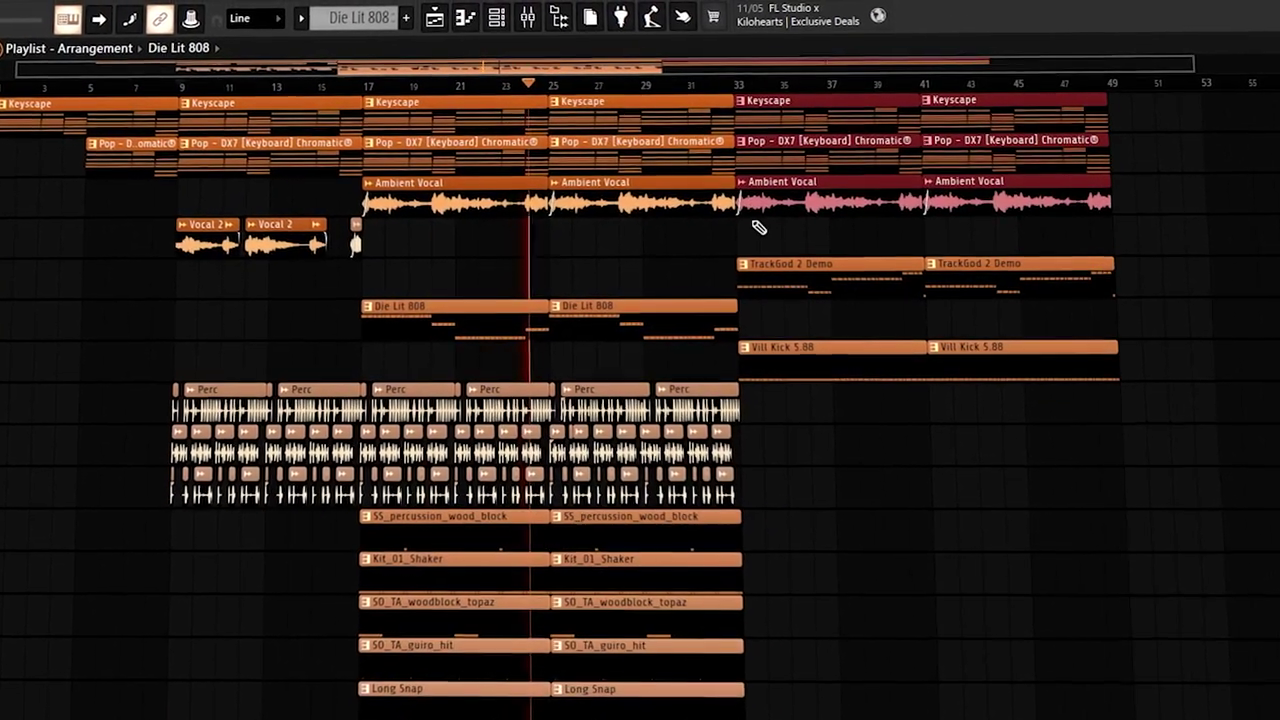
pyautogui.keyDown('ctrl'); pyautogui.click(760, 238); pyautogui.keyUp('ctrl')
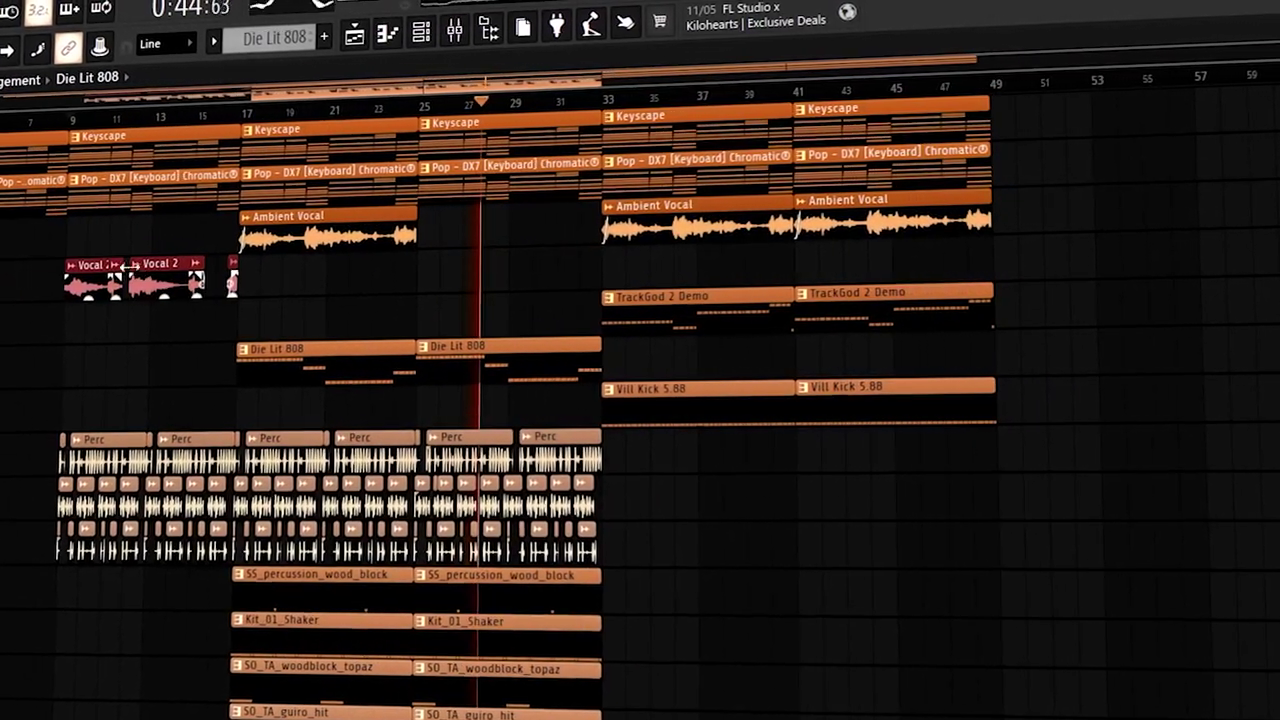
pyautogui.moveTo(420, 247); pyautogui.dragTo(448, 247)
pyautogui.keyDown('ctrl'); pyautogui.click(480, 237); pyautogui.keyUp('ctrl')
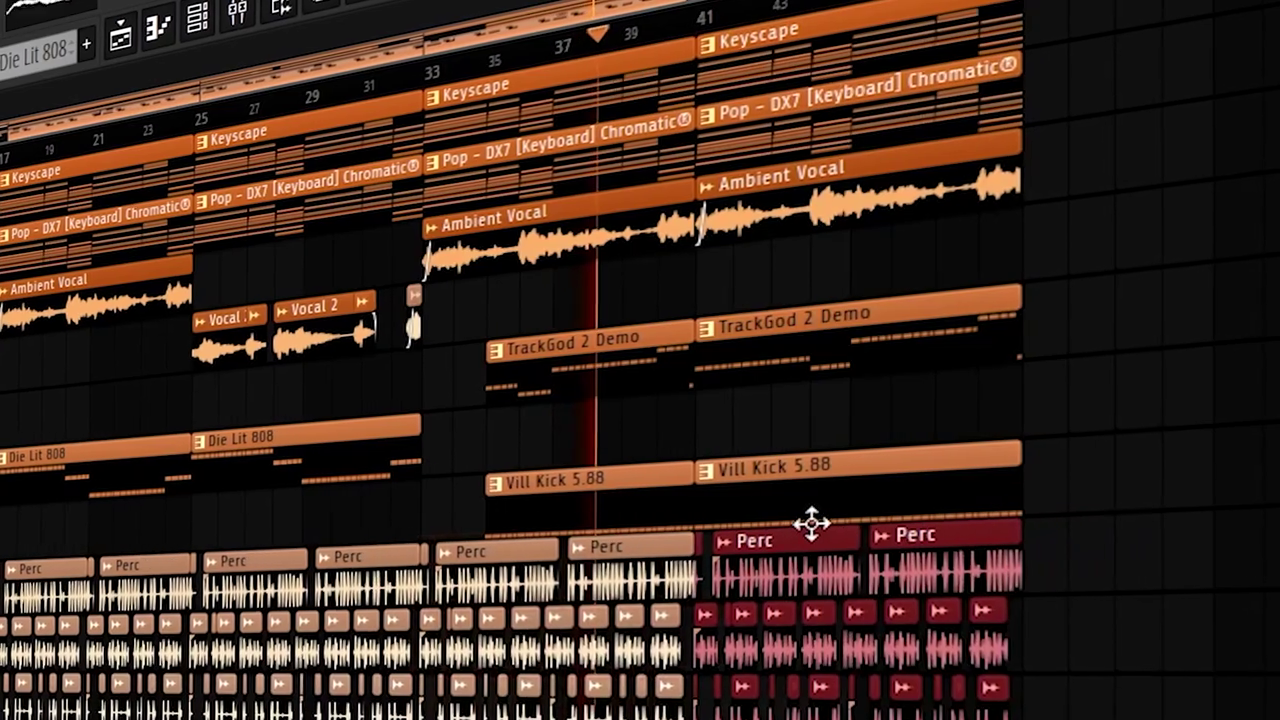
# Move the Vill Kick 5.88 clips out past the end of bar 48 on their track
pyautogui.keyDown('ctrl'); pyautogui.click(980, 427); pyautogui.keyUp('ctrl')
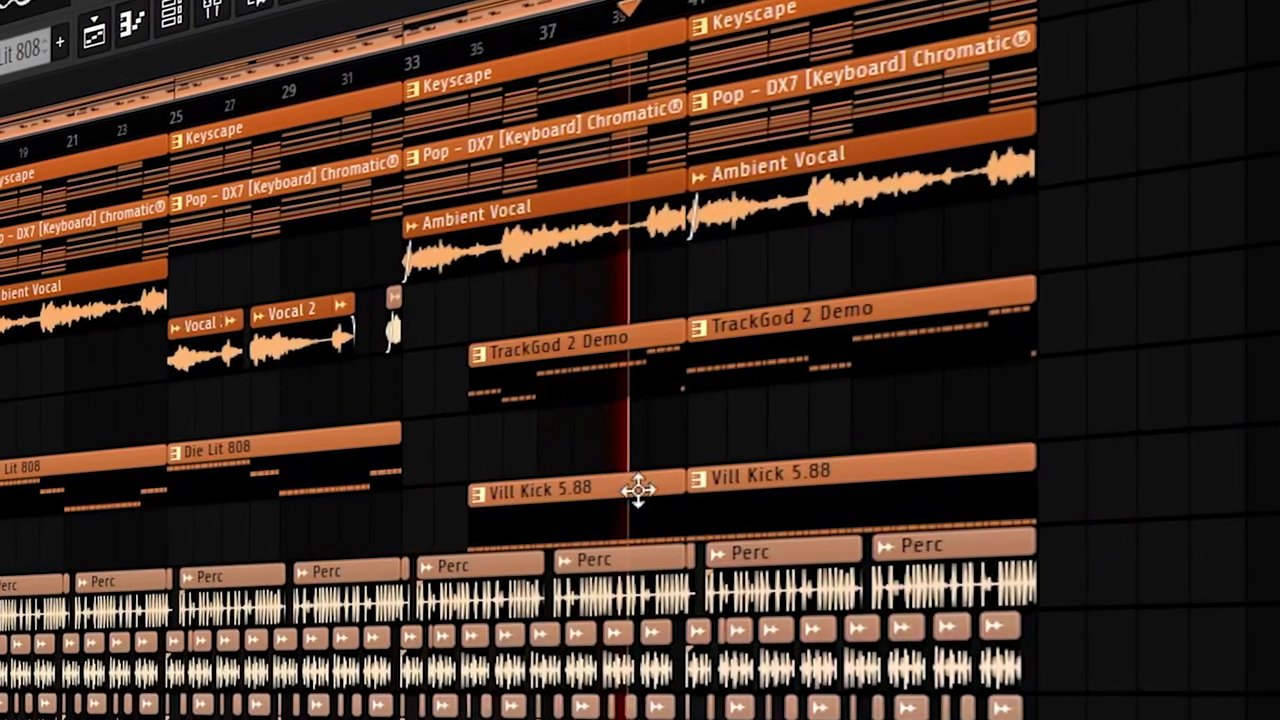
pyautogui.moveTo(638, 488); pyautogui.dragTo(1245, 445)
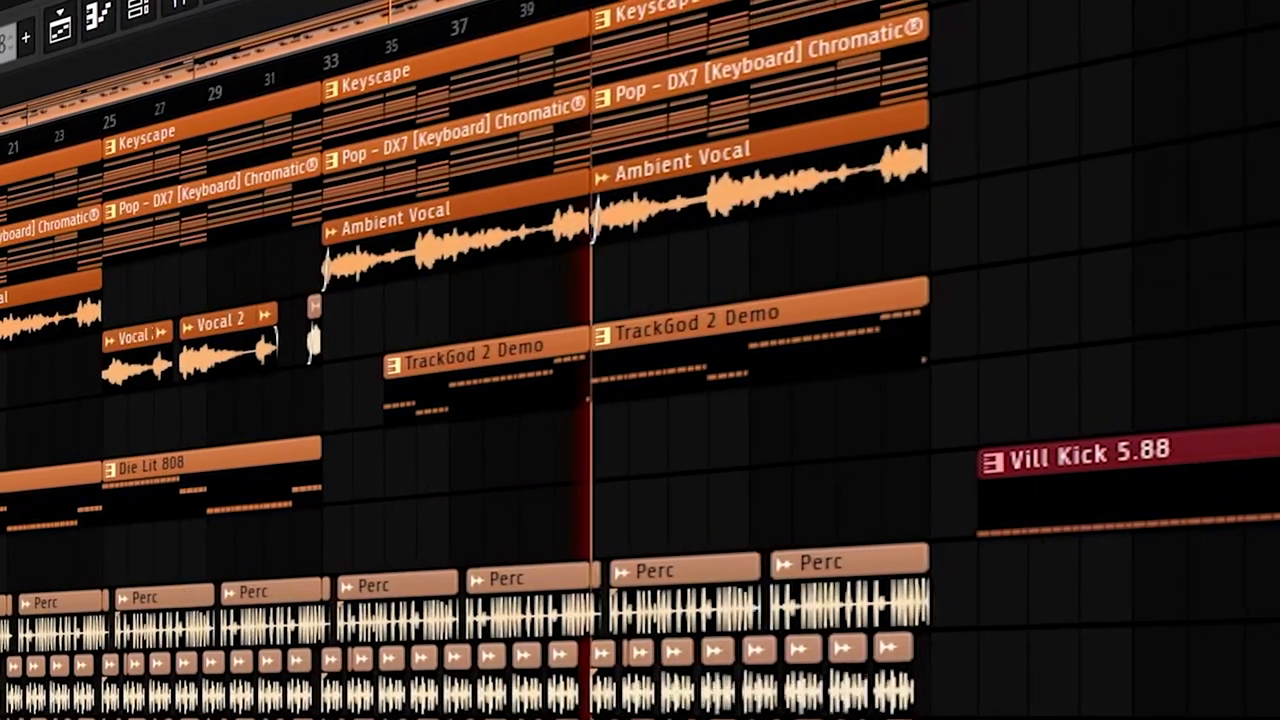